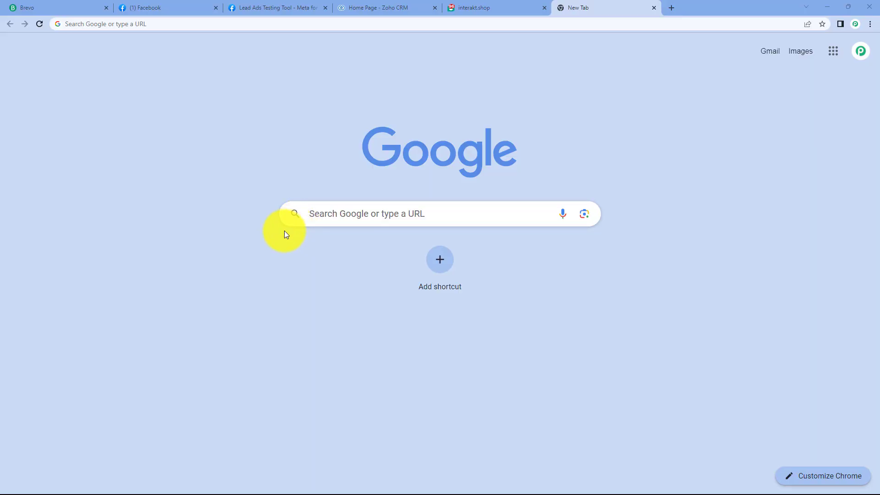
Open the Pabbly website, sign in to the account and access the Pabbly Connect dashboard
click(336, 212)
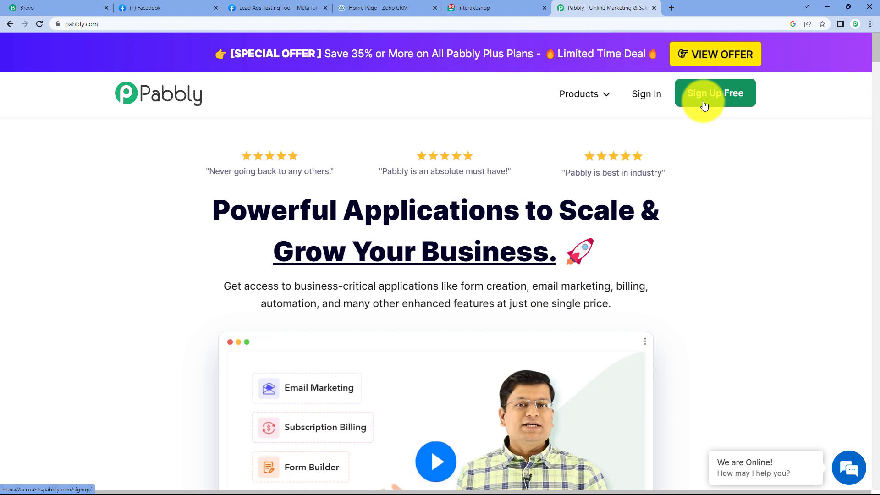
click(645, 100)
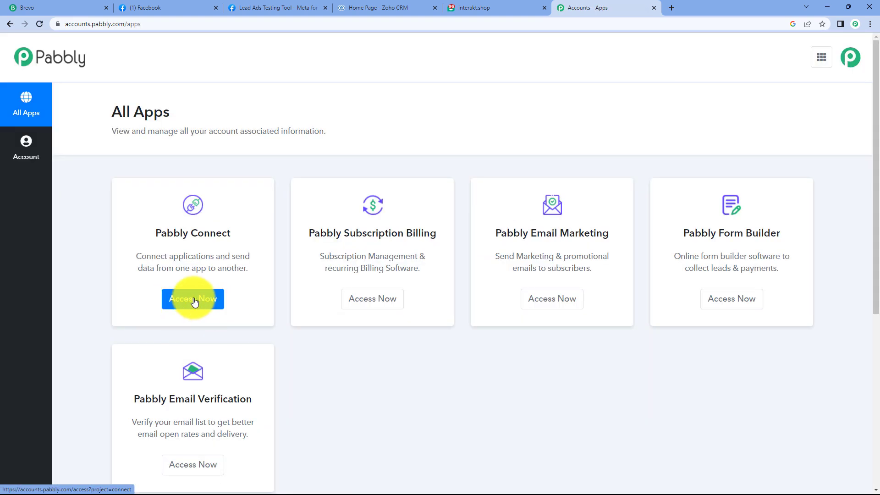
click(183, 298)
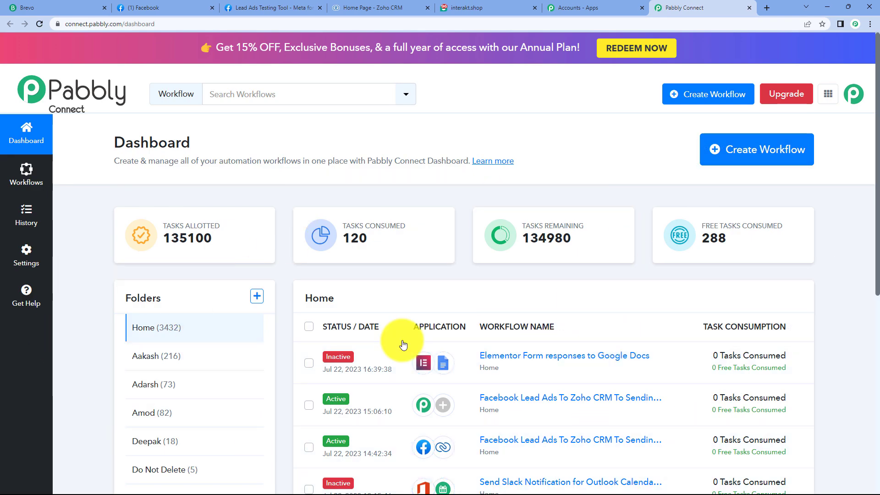
Create a workflow named "Facebook Leads To Zoho CRM To Sendinblue To Interakt"
scroll(403, 345, down, 5)
scroll(404, 344, up, 5)
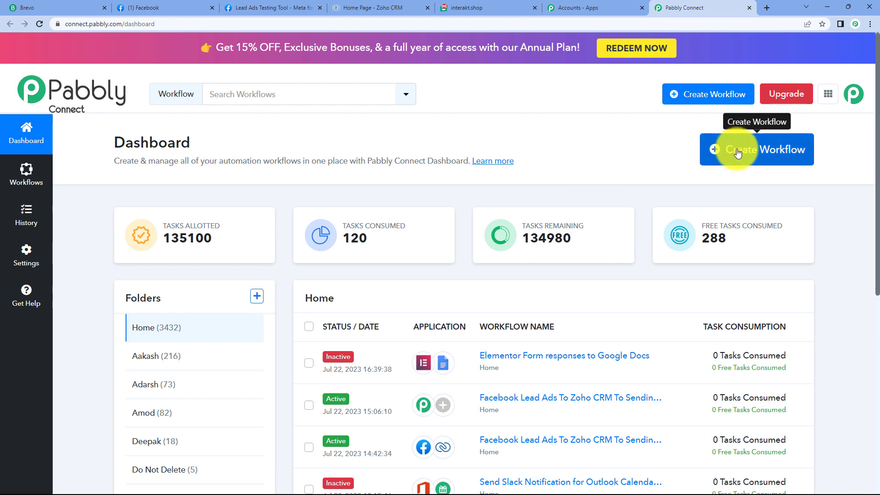
click(738, 153)
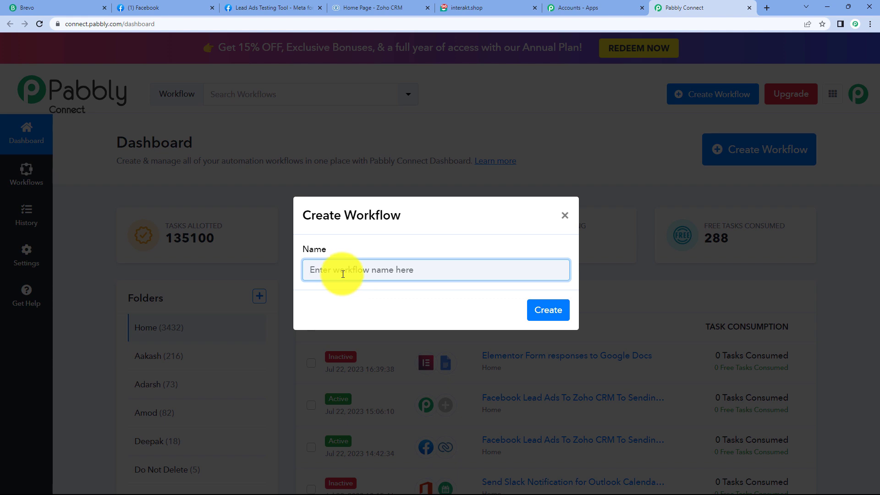
text(Facebook Leads To Zoho CRM To Sendinblue To Interakt)
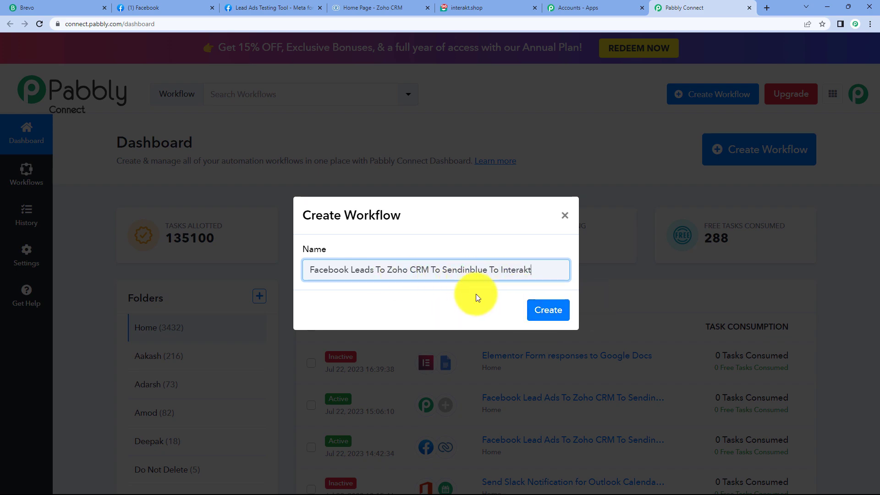
click(546, 308)
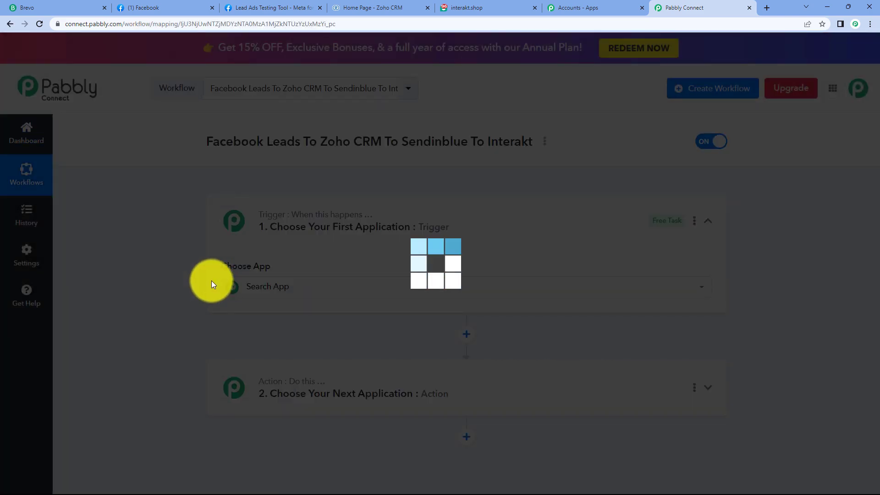
Examine the trigger and action sections of the new workflow
scroll(363, 316, down, 1)
scroll(363, 317, down, 2)
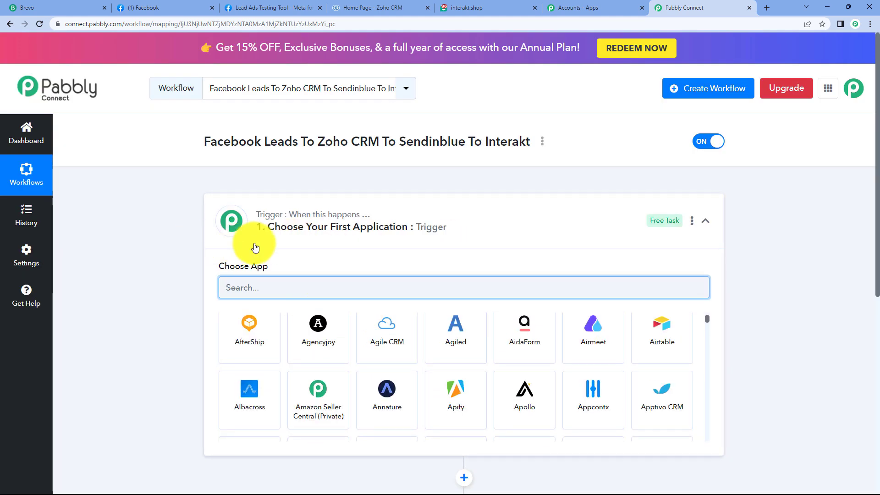
scroll(275, 312, down, 5)
scroll(284, 283, up, 5)
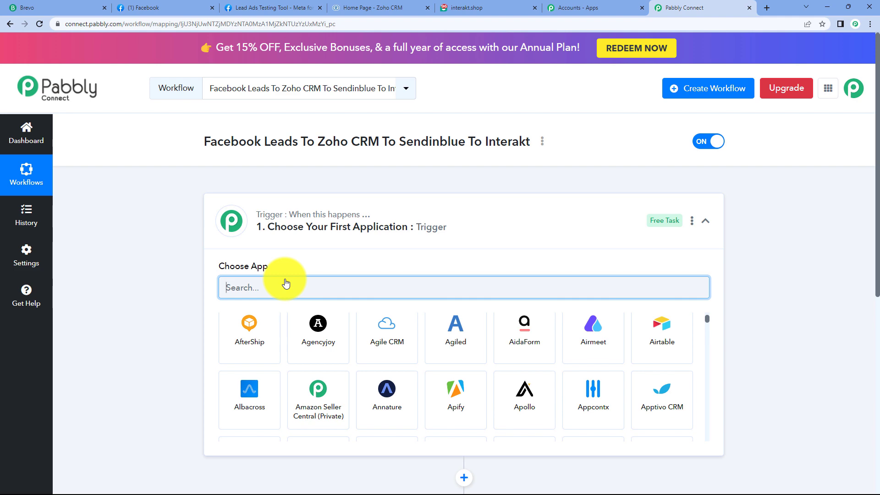
scroll(286, 283, down, 2)
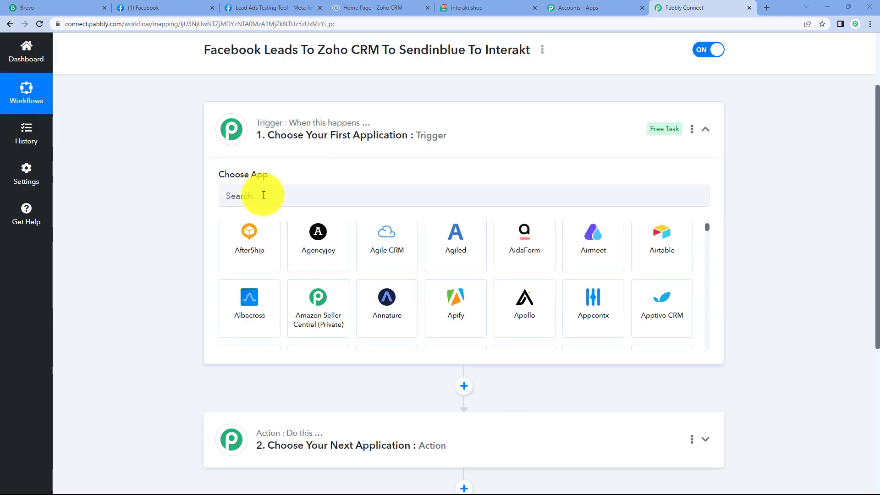
scroll(274, 391, down, 2)
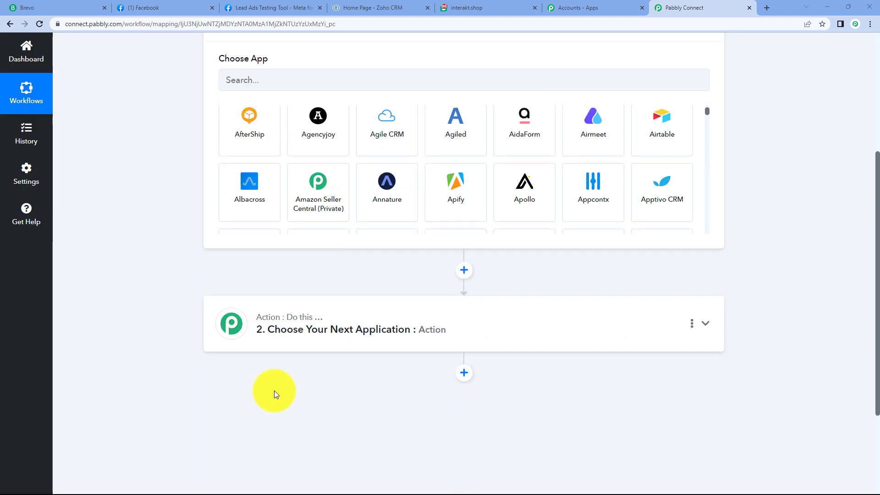
scroll(274, 390, up, 2)
scroll(275, 385, up, 3)
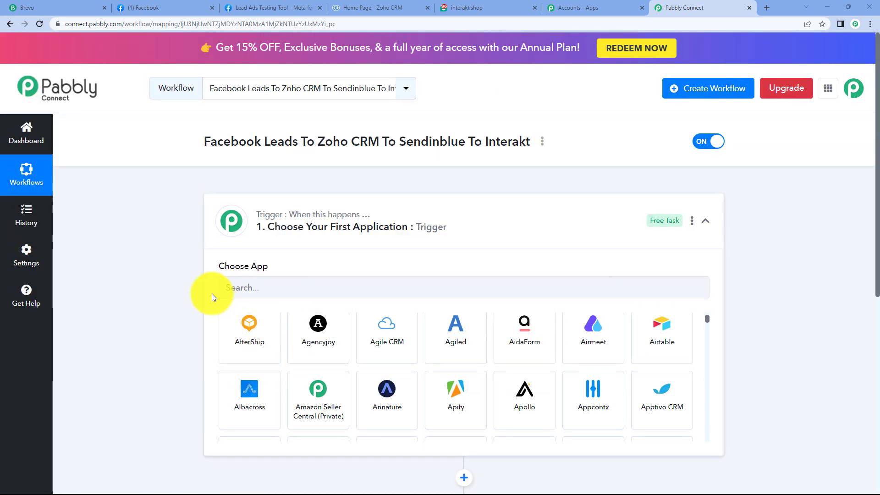
Choose Facebook Lead Ads as the trigger app with New Lead (Instant) as the trigger event
click(267, 291)
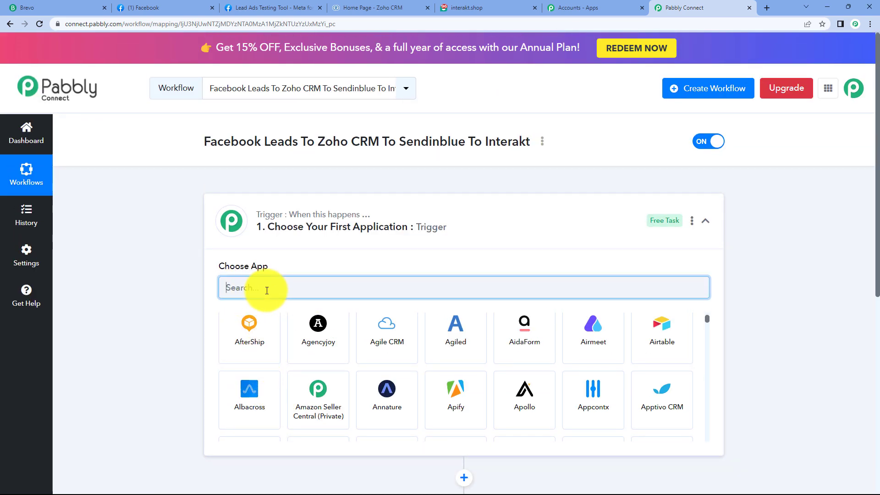
text(fa)
click(403, 356)
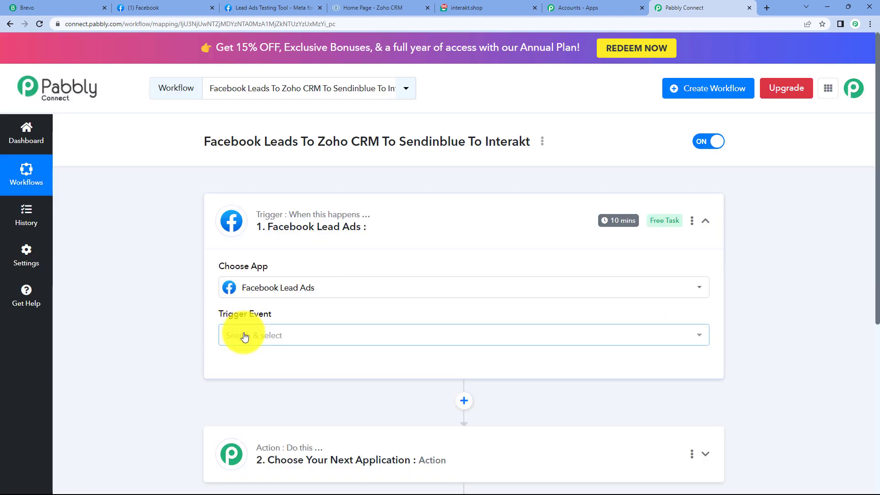
click(245, 337)
click(248, 397)
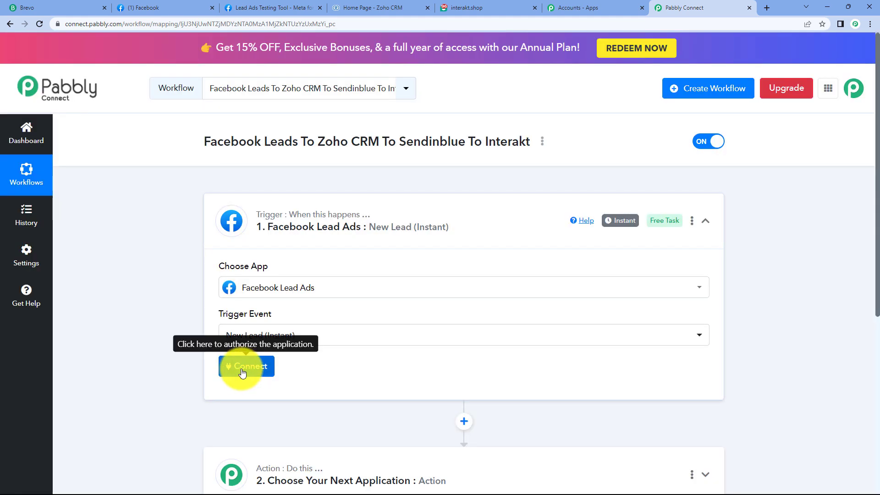
Add a new Facebook Lead Ads connection for the trigger and authorize it
click(238, 370)
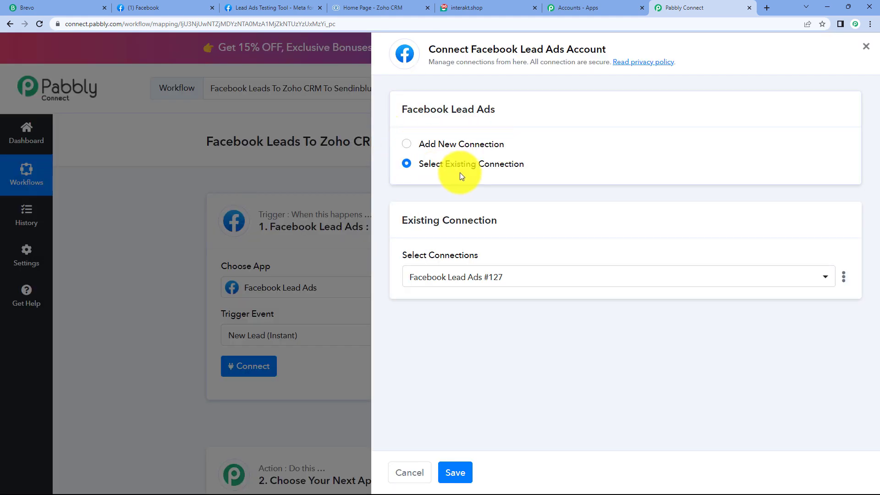
click(407, 146)
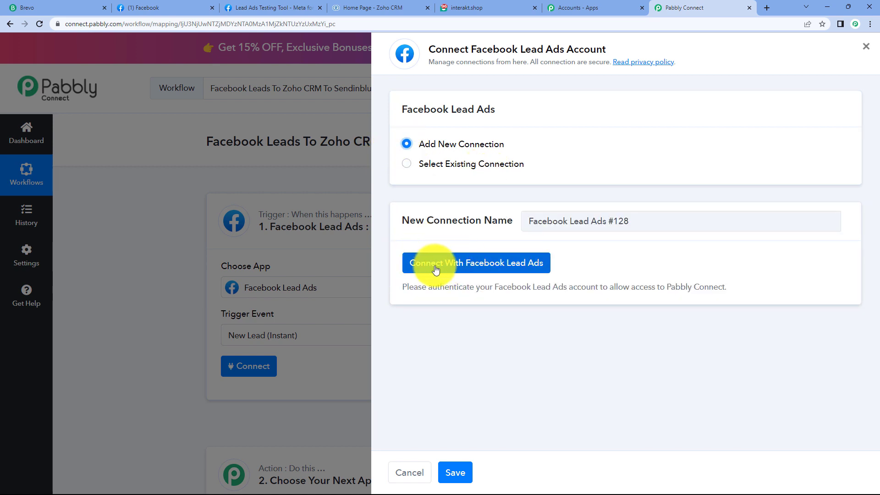
click(493, 267)
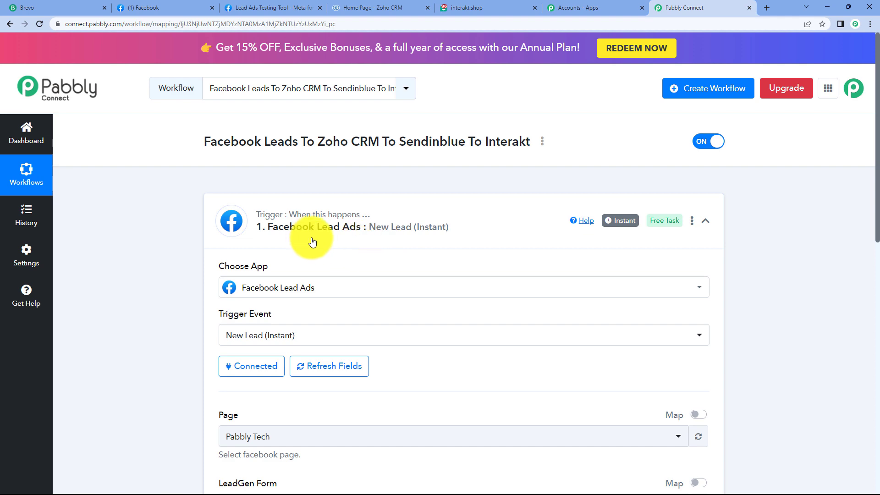
Set the trigger's Facebook page to Pabbly and its LeadGen form to Pabbly
scroll(372, 262, down, 5)
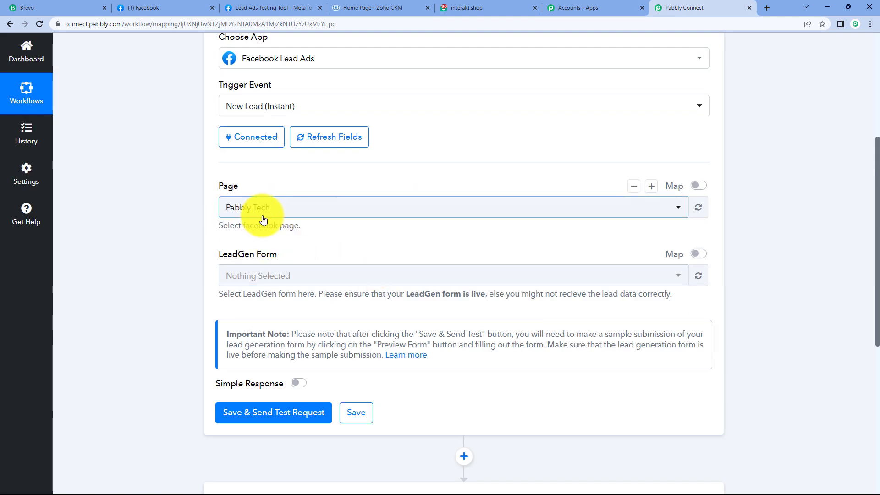
click(466, 208)
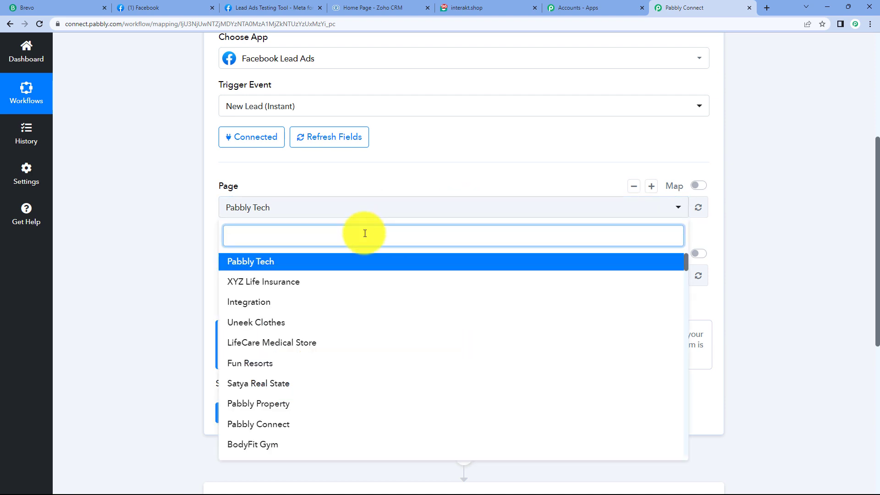
text(pabbly)
click(271, 324)
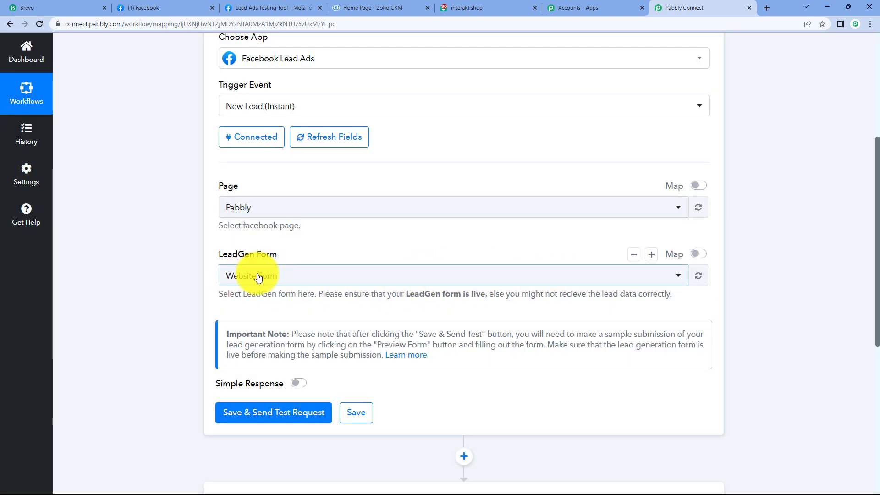
click(677, 278)
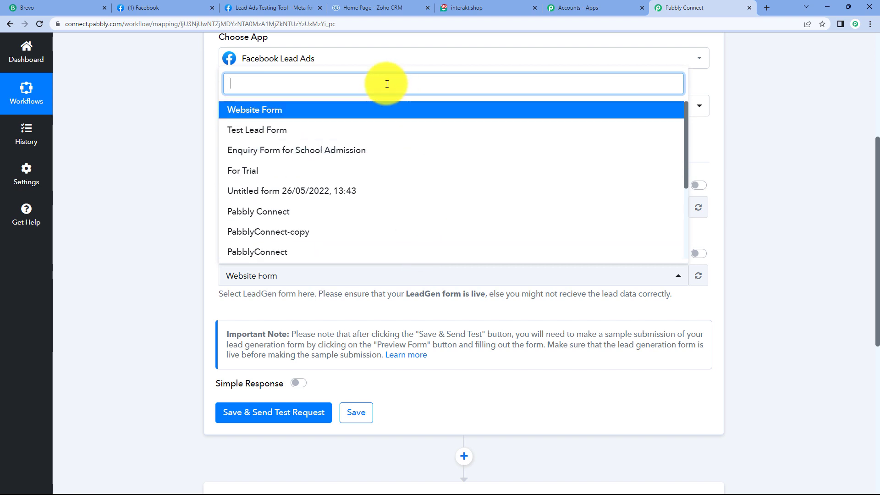
text(pabb)
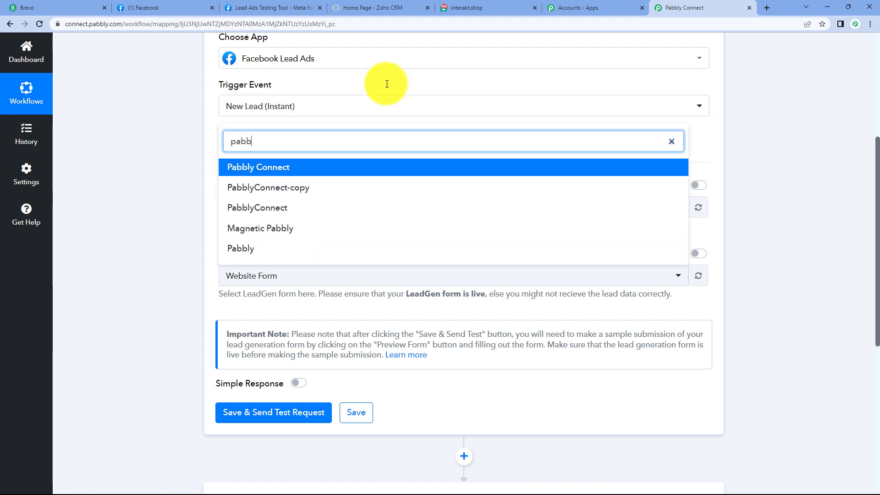
click(285, 248)
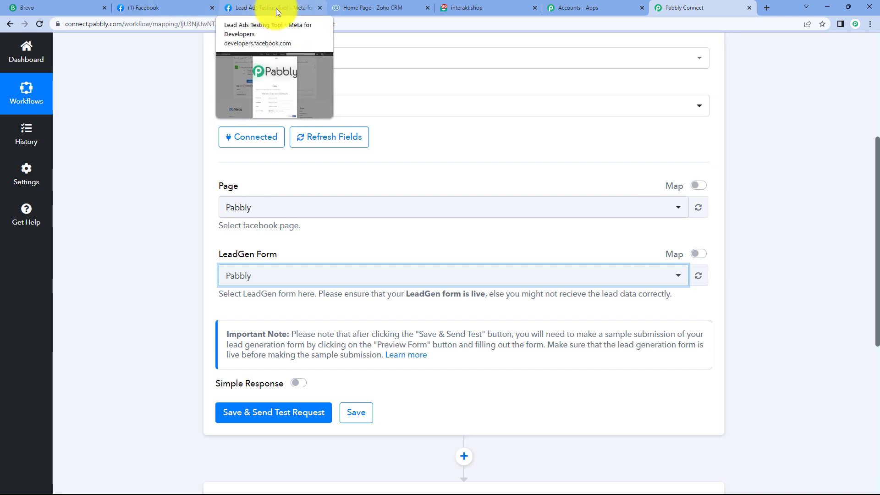
Check the Pabbly form in the Lead Ads Testing Tool, and save the workflow trigger with a test request
click(290, 5)
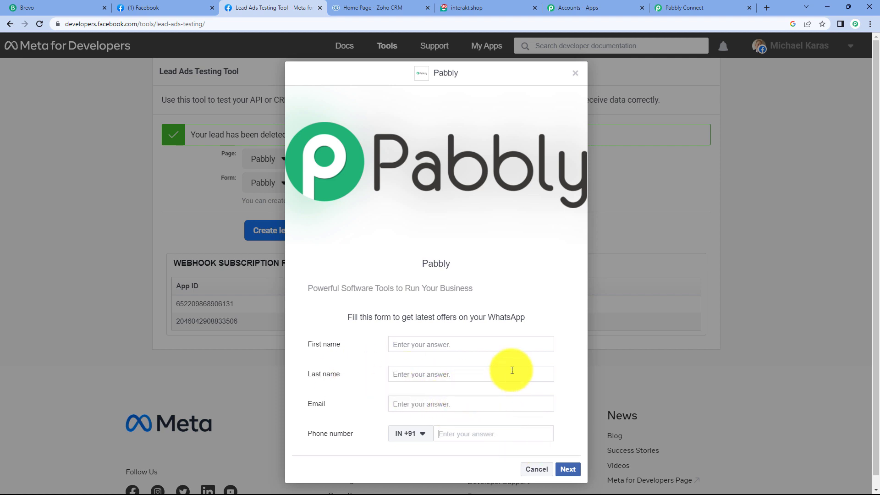
click(670, 8)
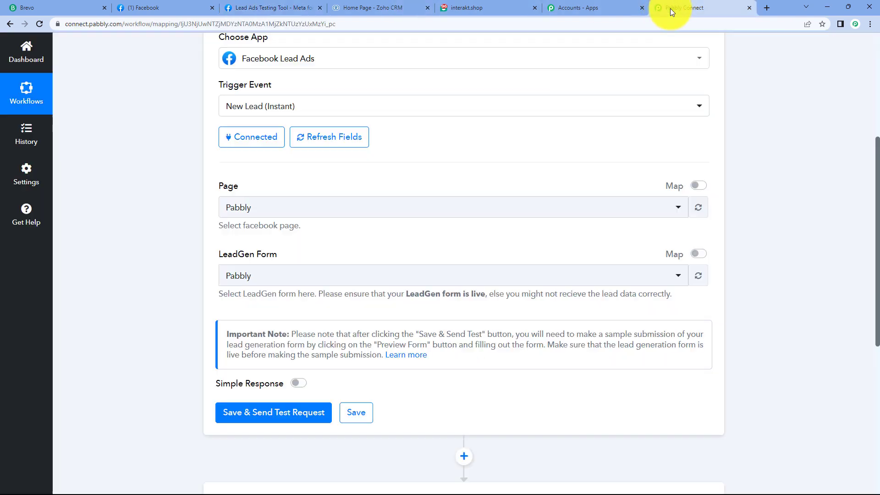
click(241, 415)
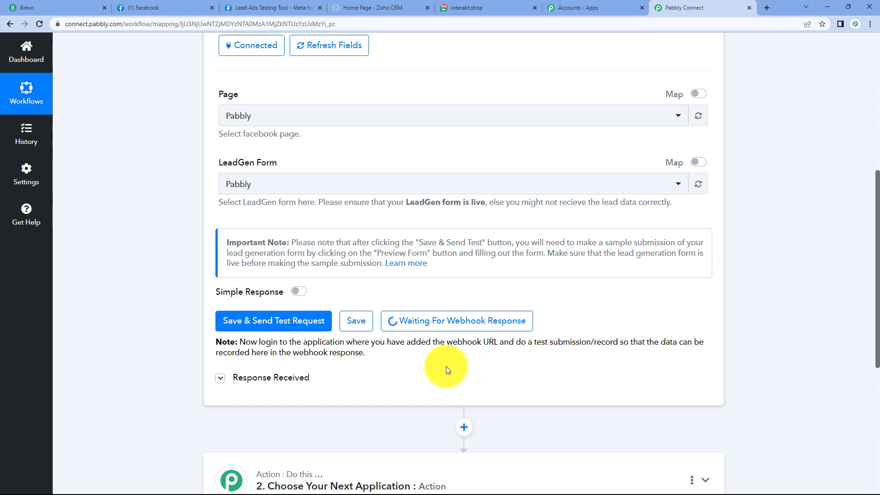
Submit a test lead through Meta's Lead Ads Testing Tool, filling in the first name, last name, e-mail and phone number
scroll(406, 370, up, 3)
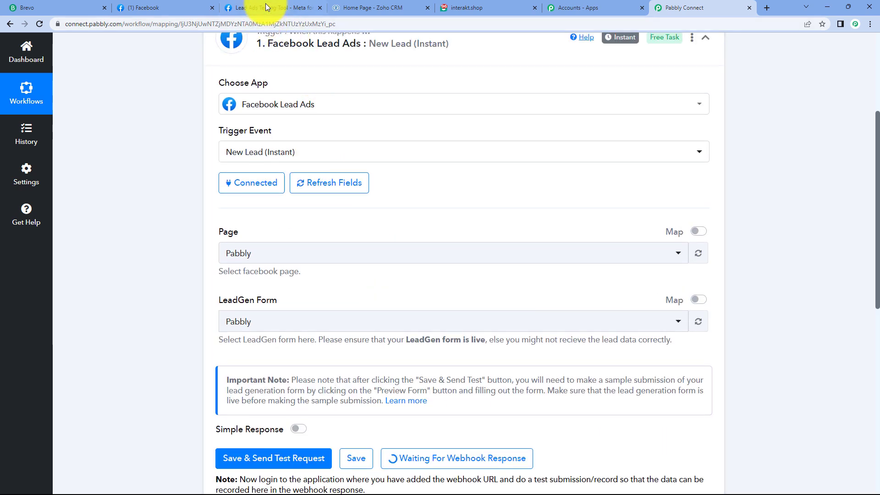
click(266, 6)
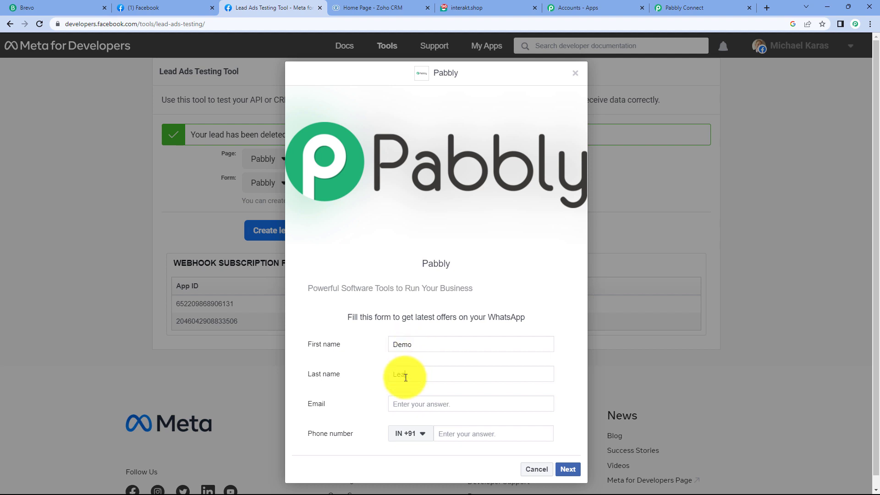
click(408, 402)
key(ctrl+v)
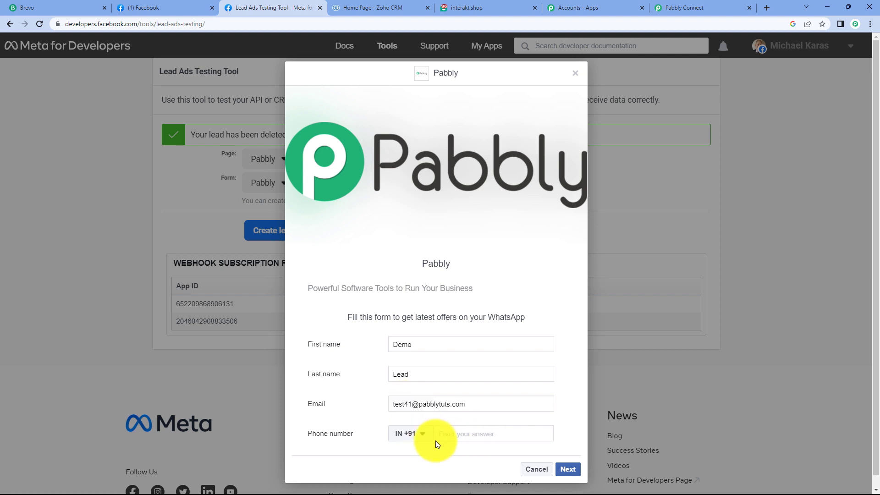
click(471, 435)
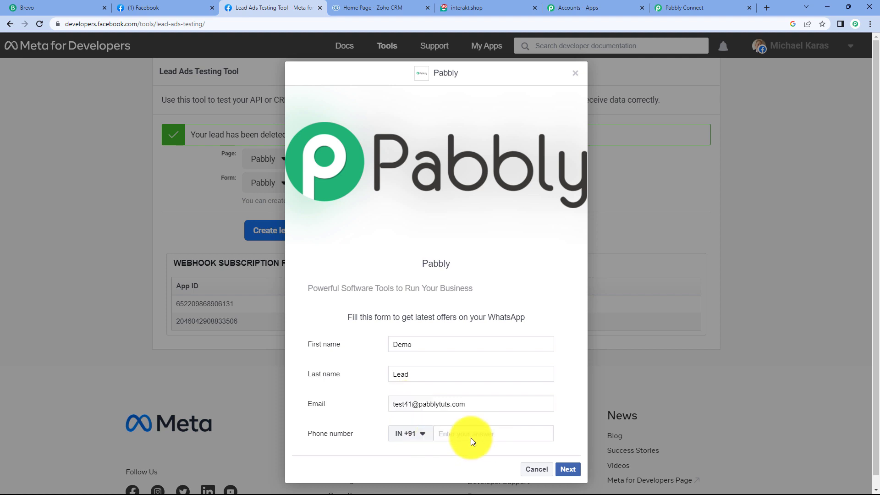
key(ctrl+v)
click(566, 470)
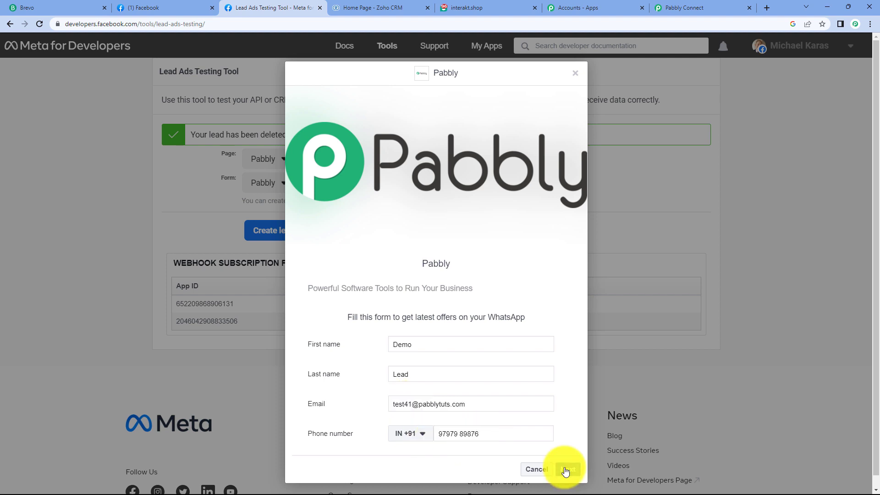
click(565, 335)
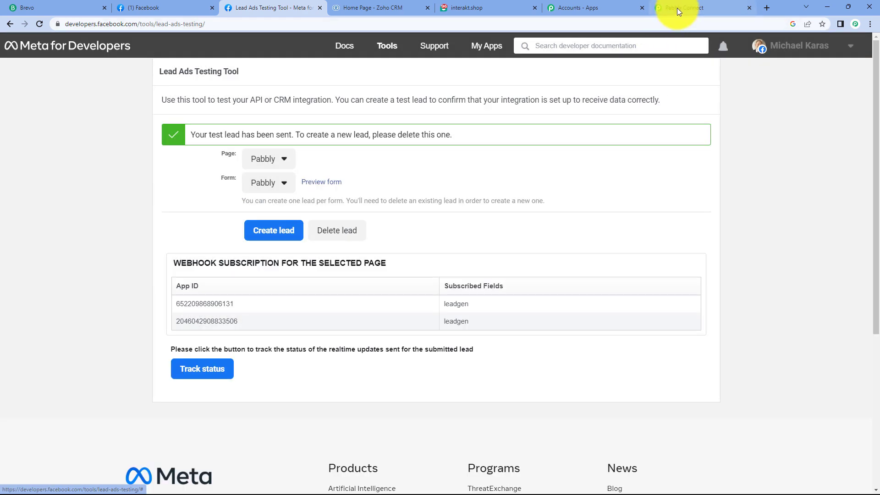
Return to Pabbly Connect and review the response received for the trigger
click(675, 6)
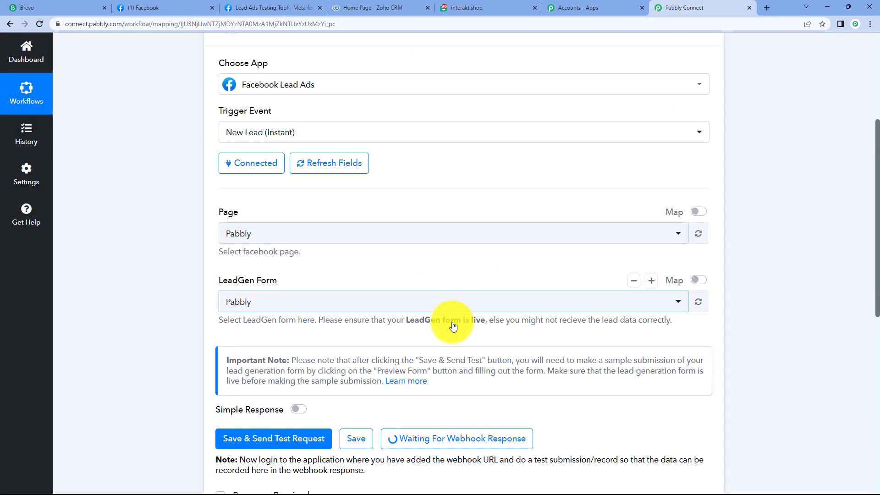
scroll(392, 274, down, 5)
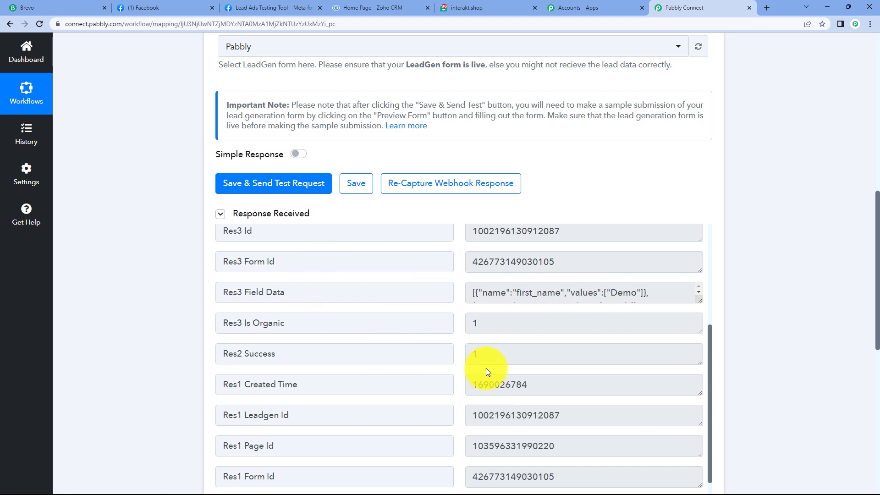
Set the workflow's second step to the Zoho CRM app with the action event Find or Create Lead
scroll(486, 368, up, 3)
scroll(486, 368, up, 2)
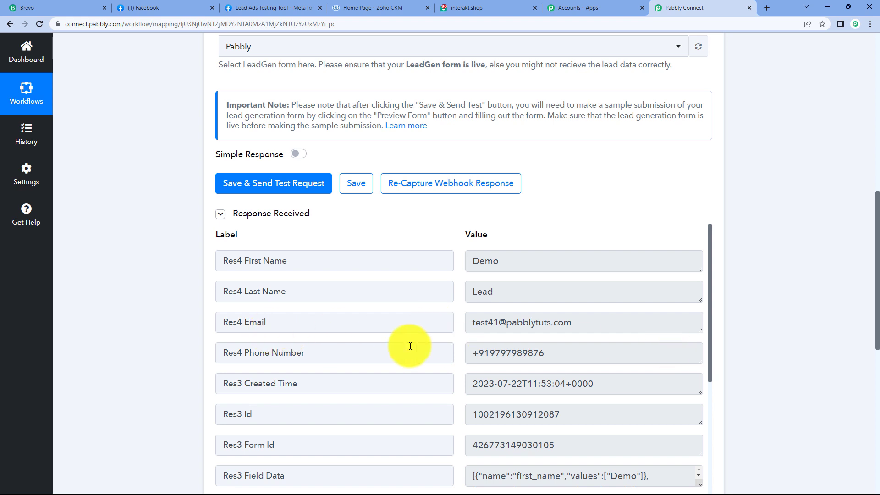
scroll(525, 376, down, 2)
scroll(788, 314, down, 6)
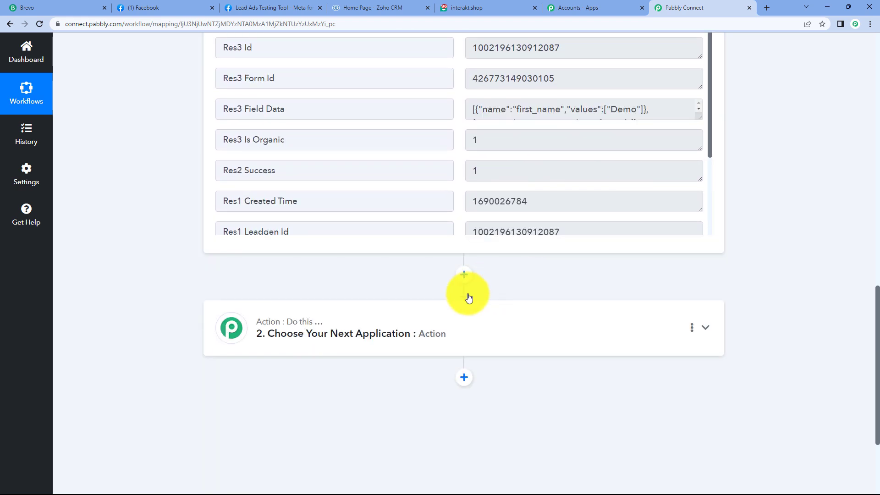
click(441, 344)
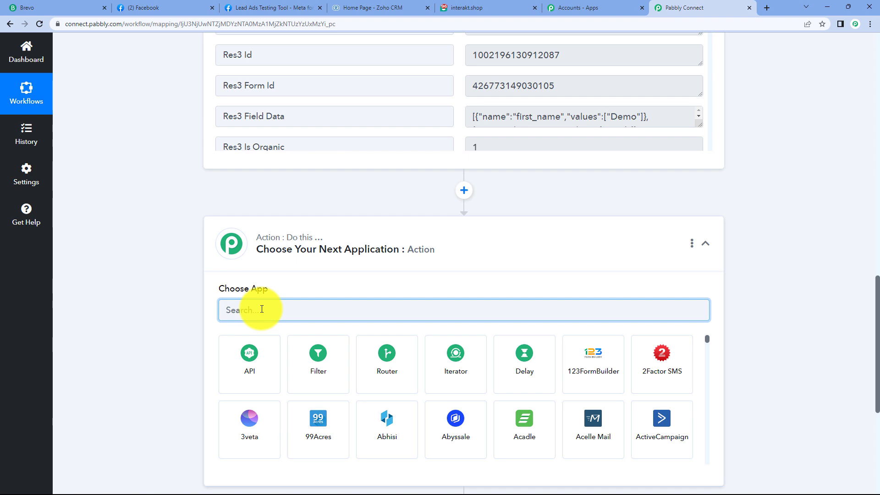
scroll(262, 308, down, 2)
text(Zo)
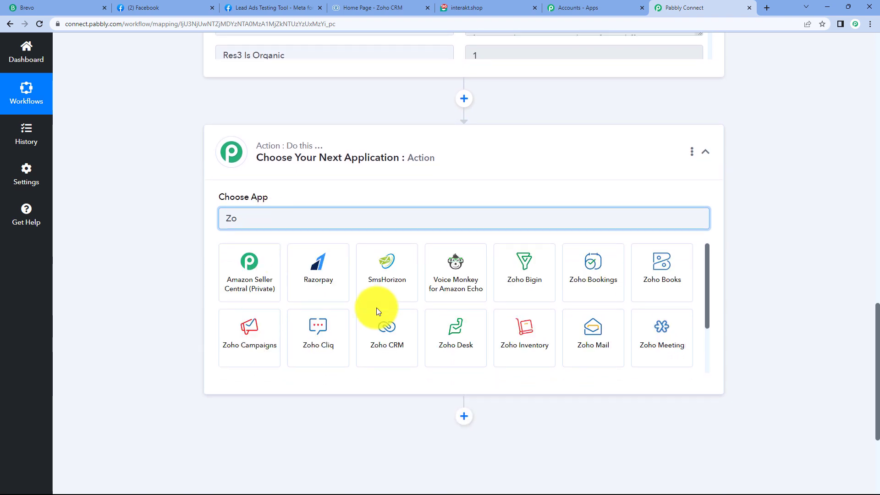
click(382, 339)
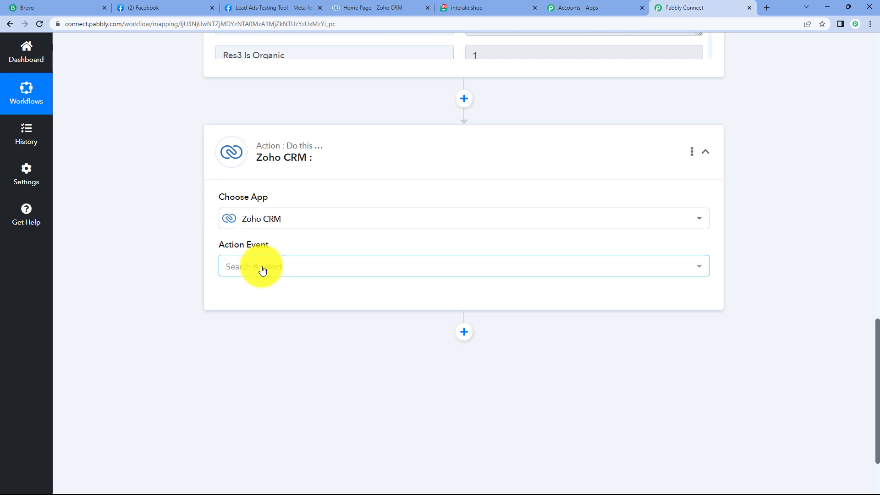
click(275, 264)
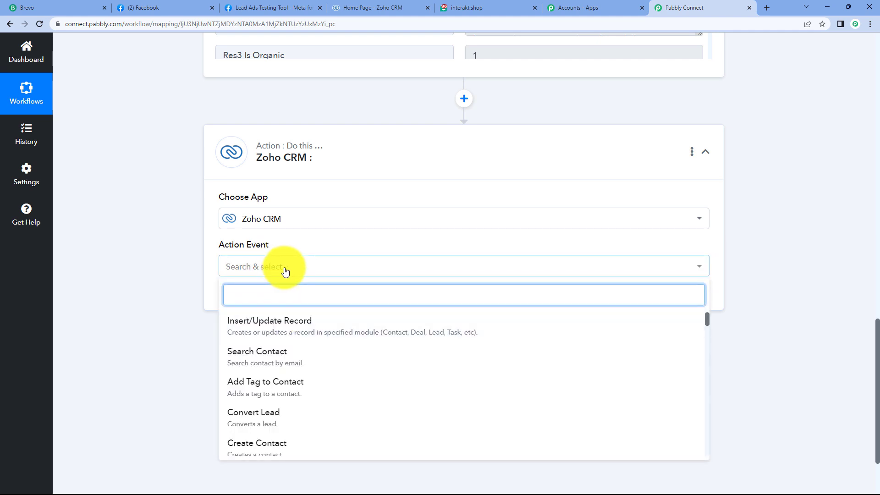
text(create l)
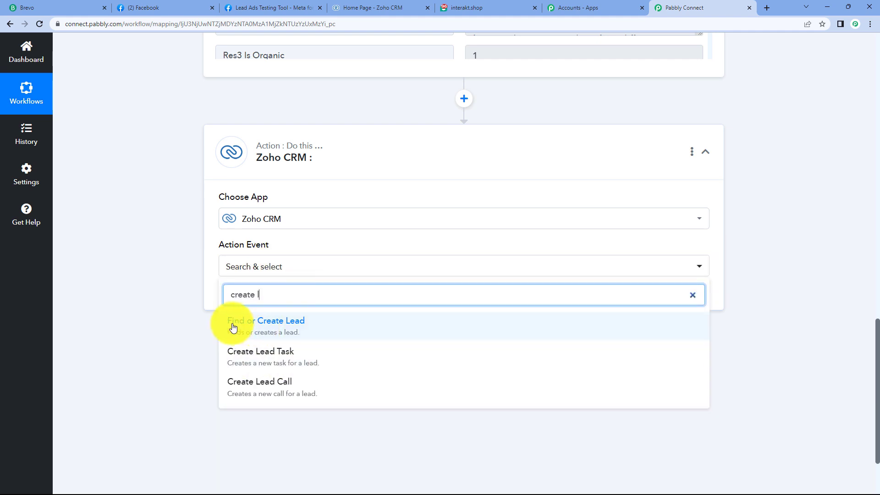
click(275, 327)
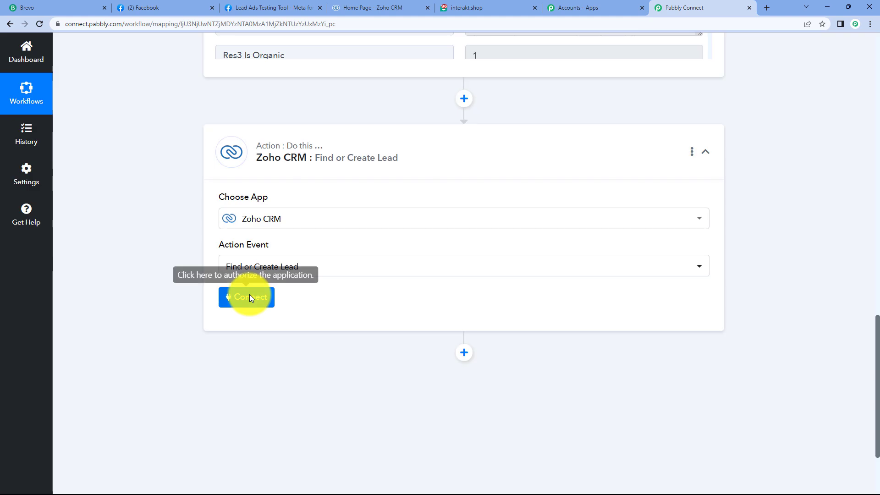
Start authorizing a new Zoho CRM connection for the Find or Create Lead action
click(252, 297)
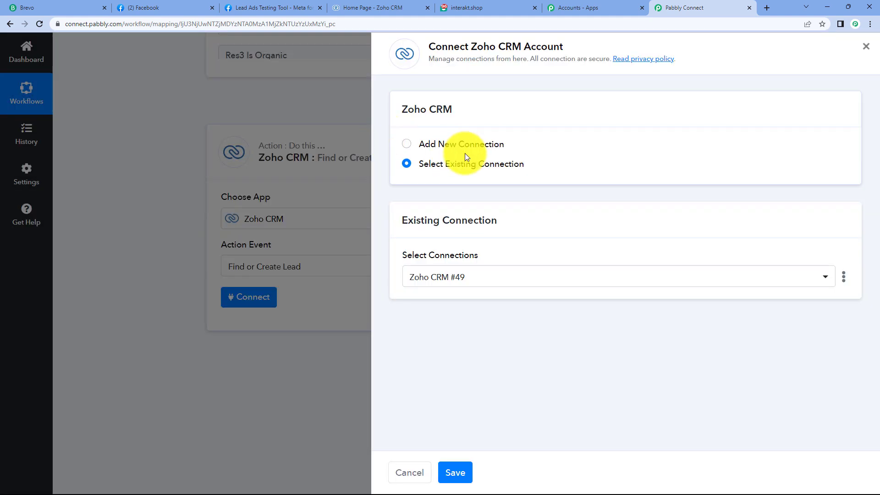
click(407, 146)
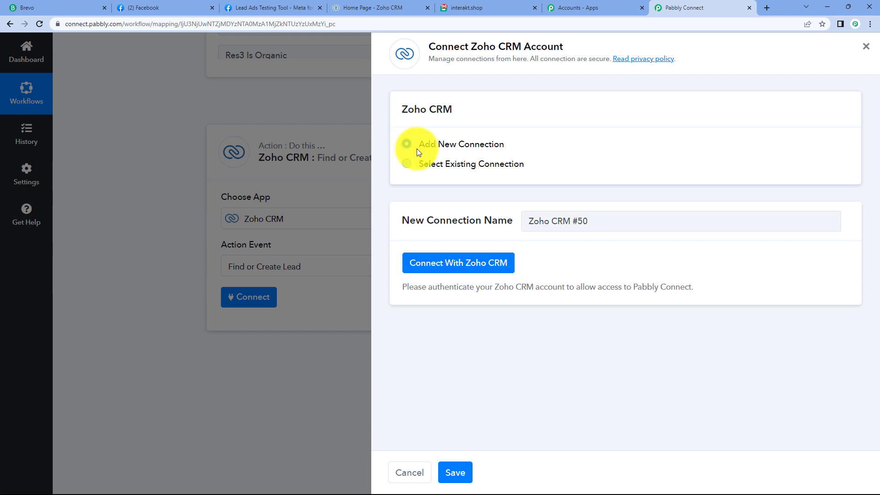
click(443, 266)
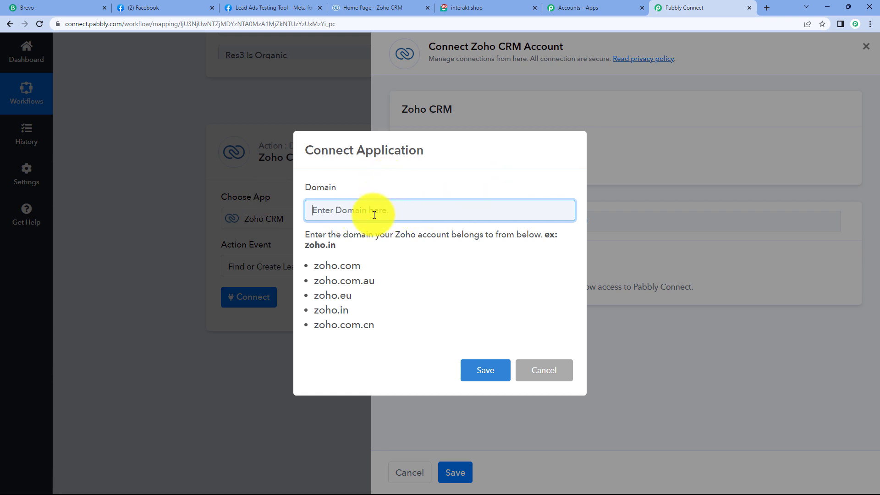
Check the account's domain in the Zoho CRM web address, and compare it with the domains listed in Pabbly Connect's connection dialog
click(385, 3)
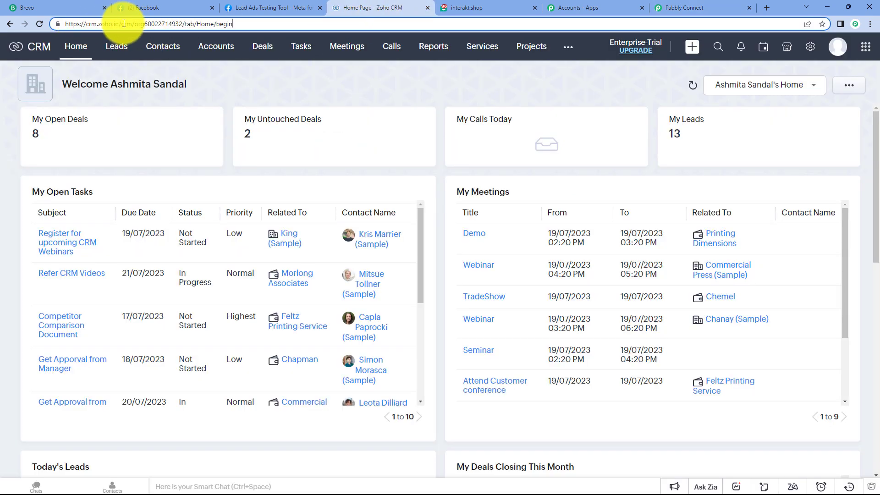
drag(96, 24, 119, 24)
click(367, 8)
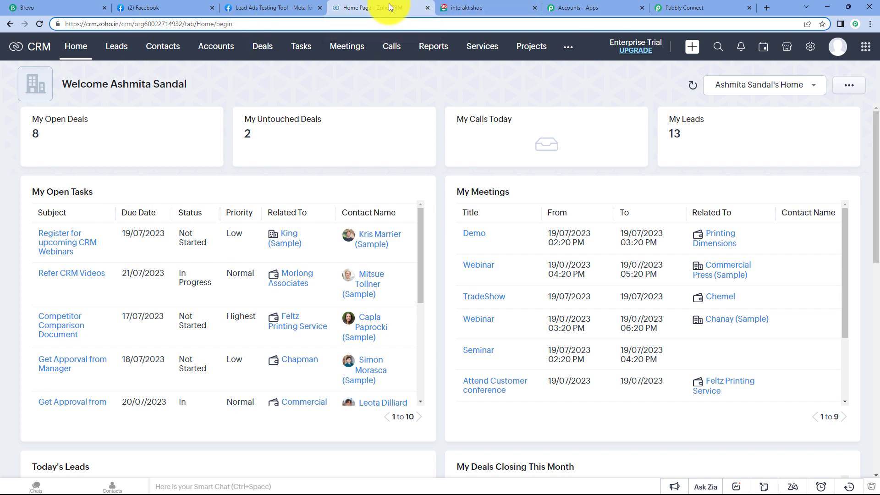
click(688, 8)
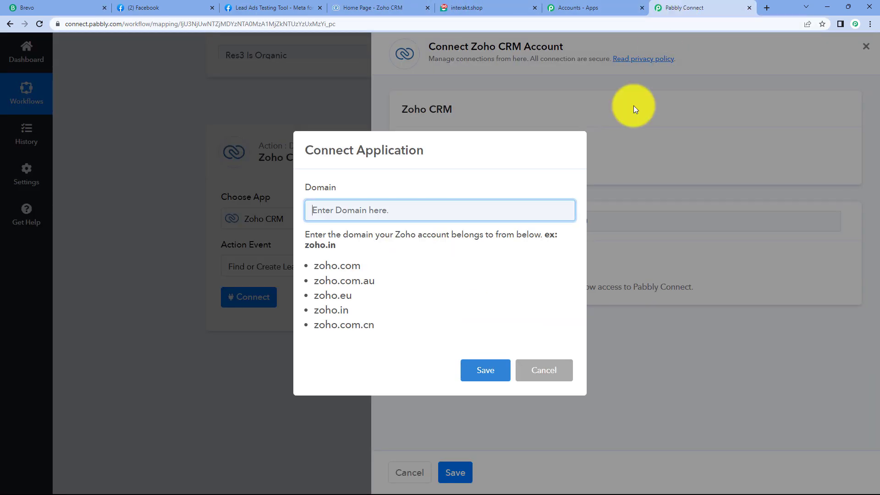
click(360, 267)
drag(362, 266, 312, 271)
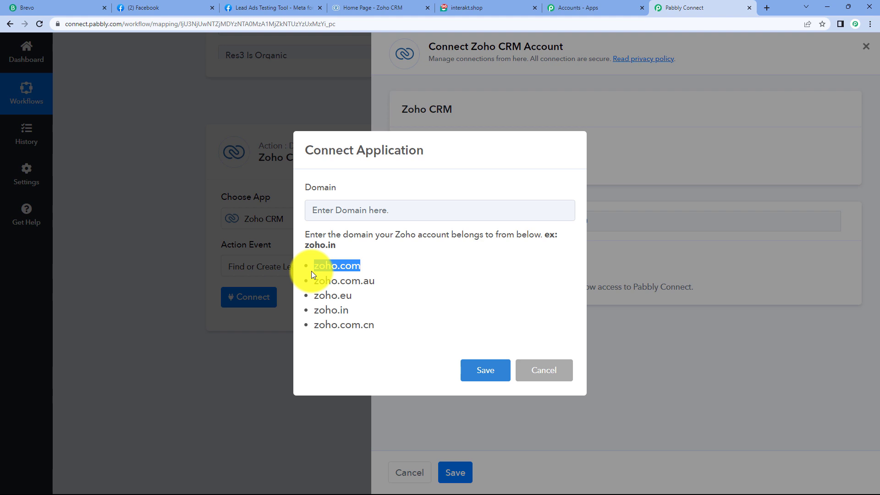
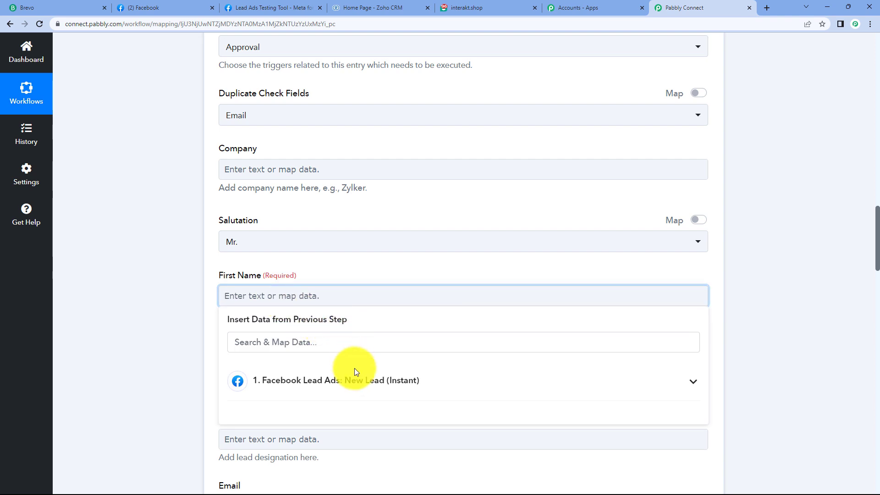
Map the Zoho CRM lead's first name and last name to the matching fields of the Facebook Lead Ads response
click(359, 381)
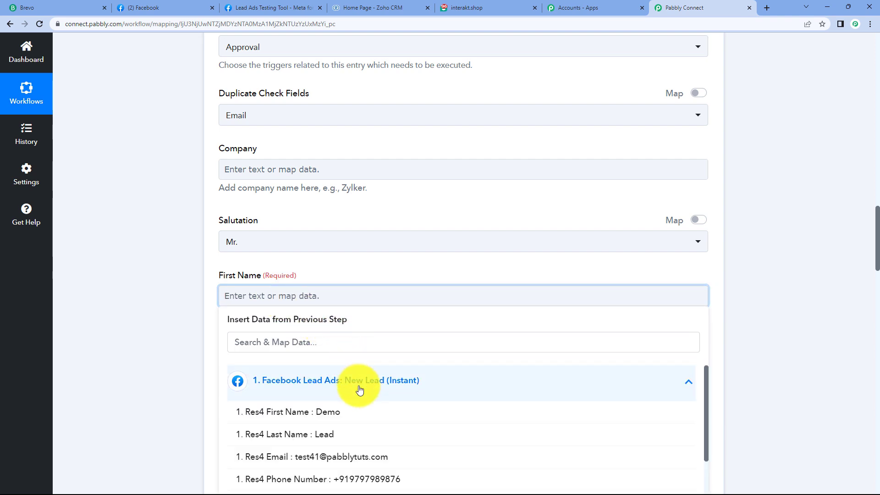
click(330, 414)
scroll(596, 325, down, 2)
click(303, 282)
click(300, 368)
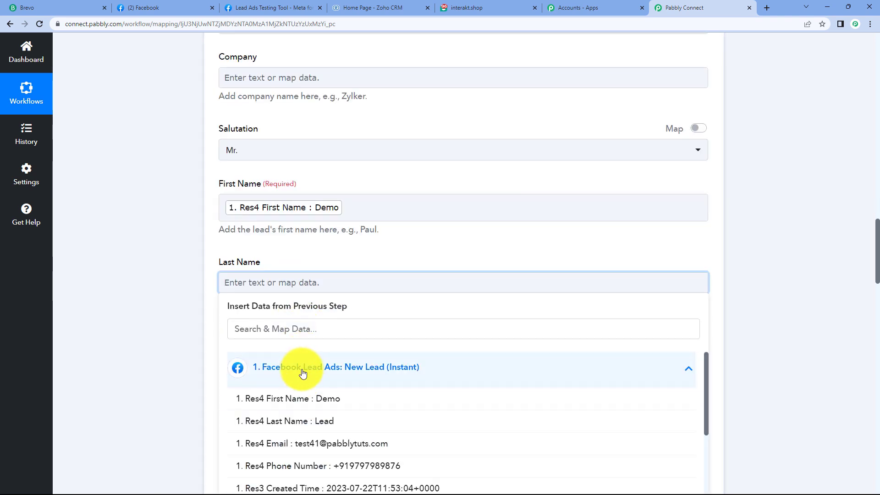
click(293, 420)
click(790, 361)
Map the Zoho CRM lead's email and phone to the matching fields of the Facebook Lead Ads response
scroll(504, 362, down, 4)
click(298, 246)
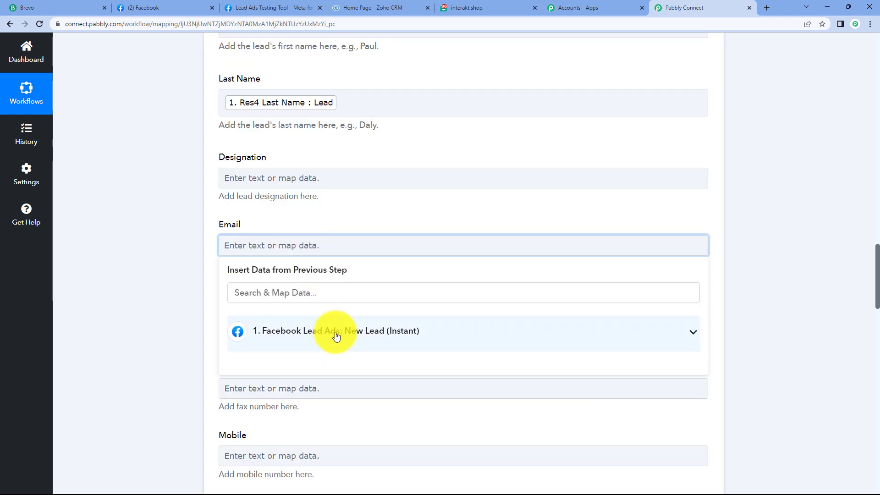
click(334, 333)
click(353, 407)
scroll(473, 293, down, 3)
click(415, 234)
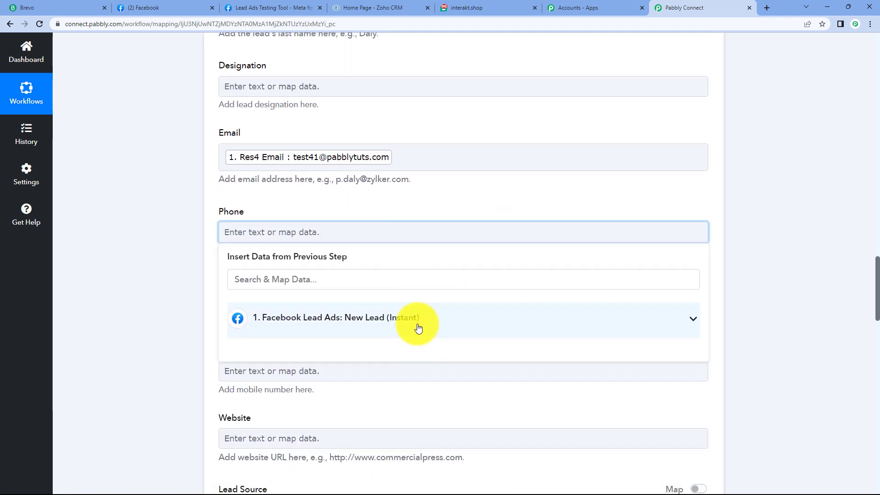
Set the lead's required annual revenue to 15
scroll(531, 291, down, 12)
scroll(532, 292, up, 6)
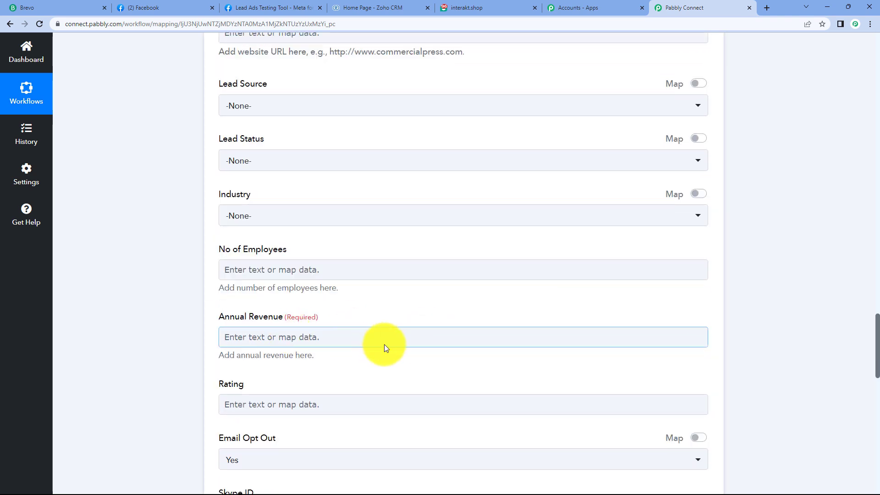
click(289, 337)
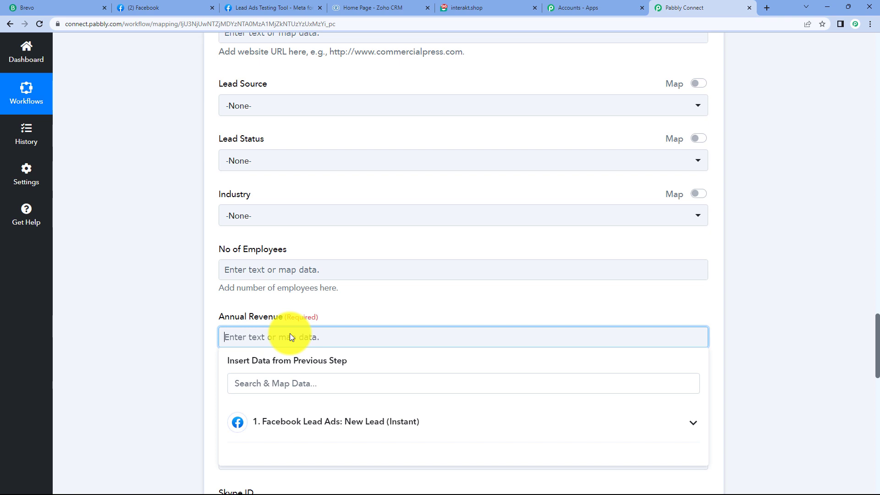
text(15)
Set the lead's city to Bhopal, state to MP and country to India, and fill in the zip code
scroll(290, 337, down, 9)
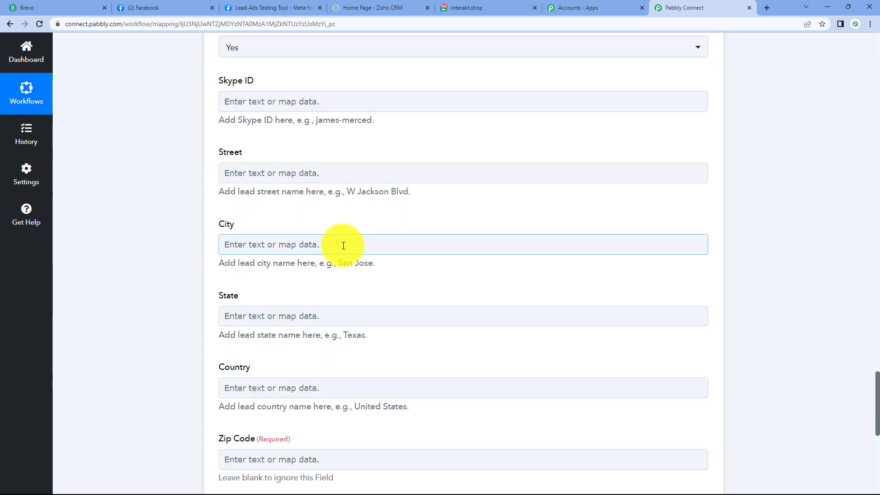
click(281, 251)
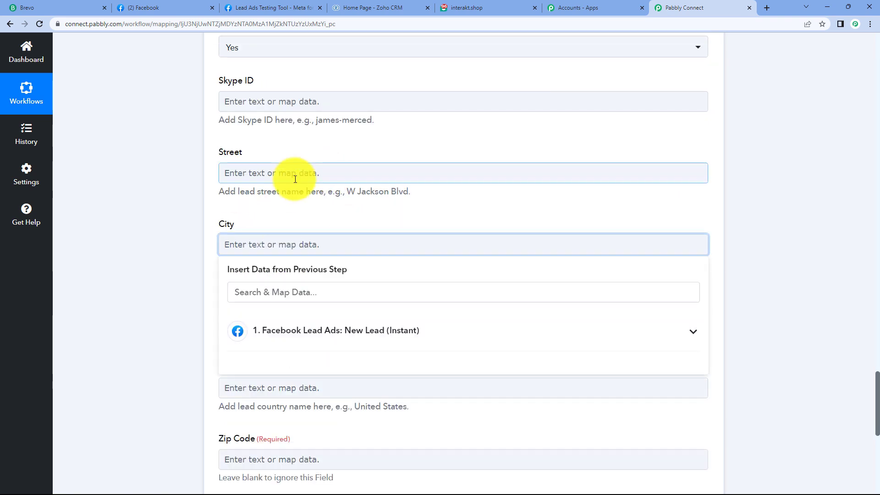
text(Bhopal)
scroll(312, 179, down, 3)
click(327, 180)
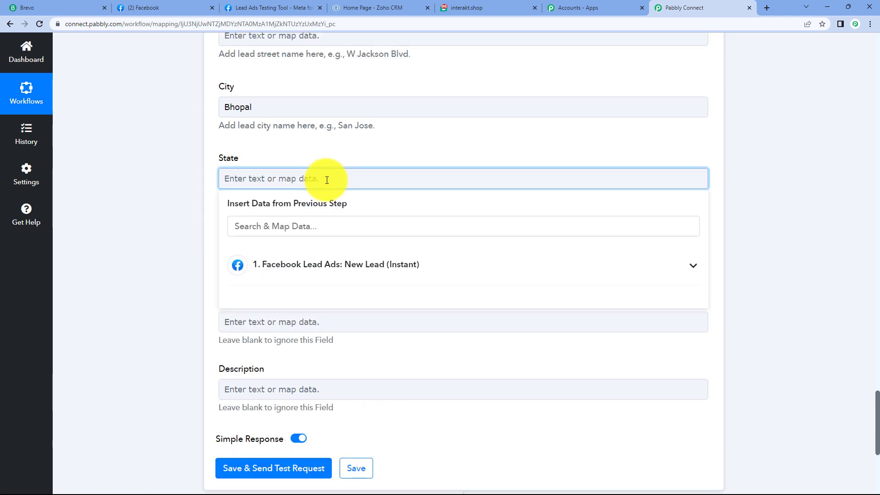
text(MP)
scroll(281, 207, down, 1)
click(280, 207)
text(India)
scroll(293, 193, down, 2)
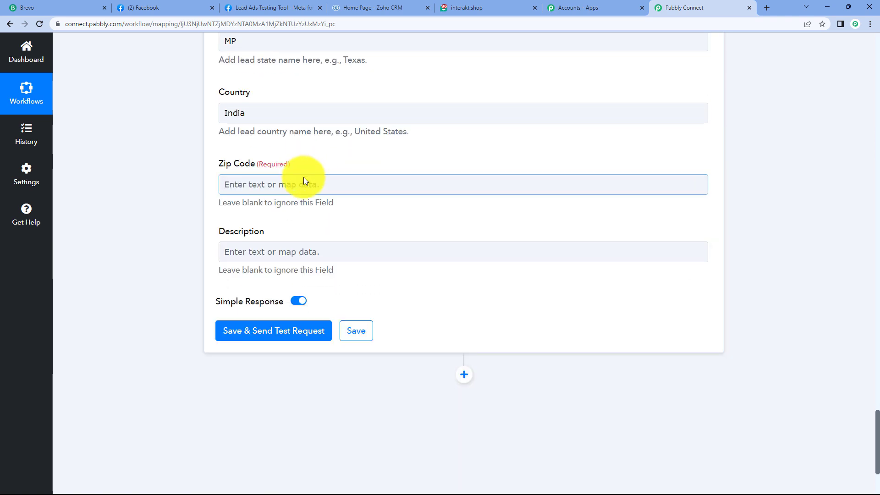
click(299, 183)
text(462003)
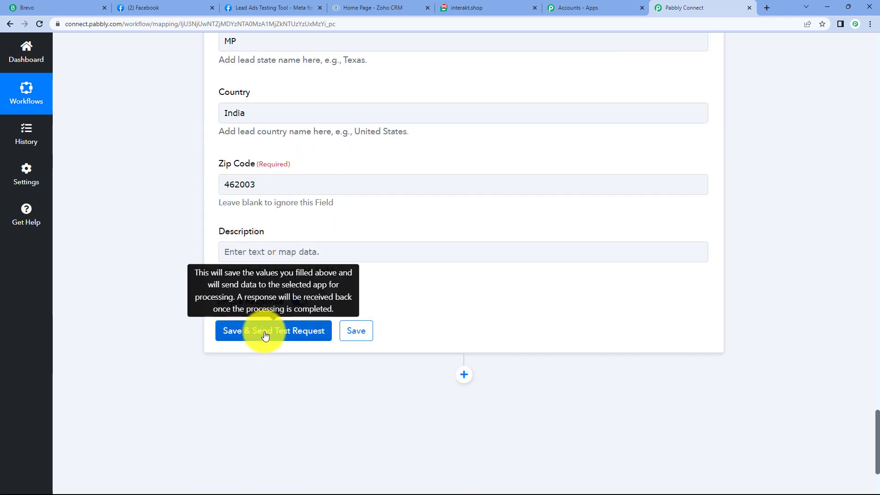
Save the Zoho CRM action with a test request and review the response received
click(264, 331)
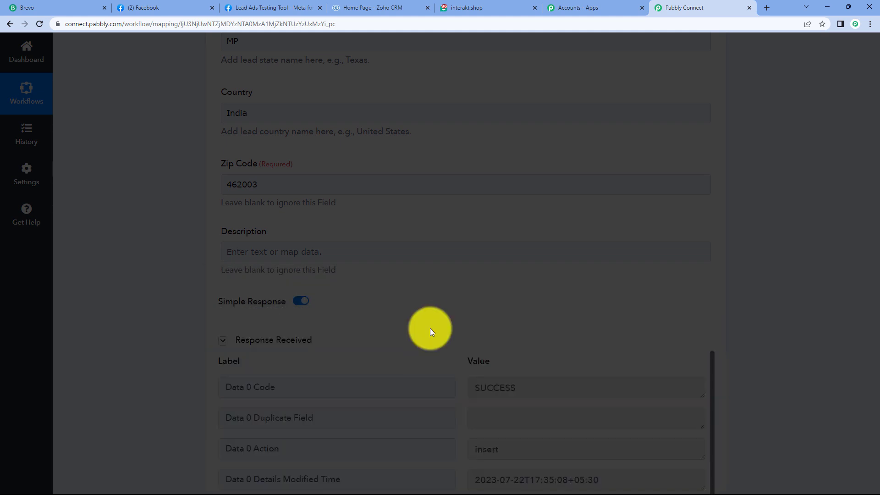
scroll(431, 307, down, 6)
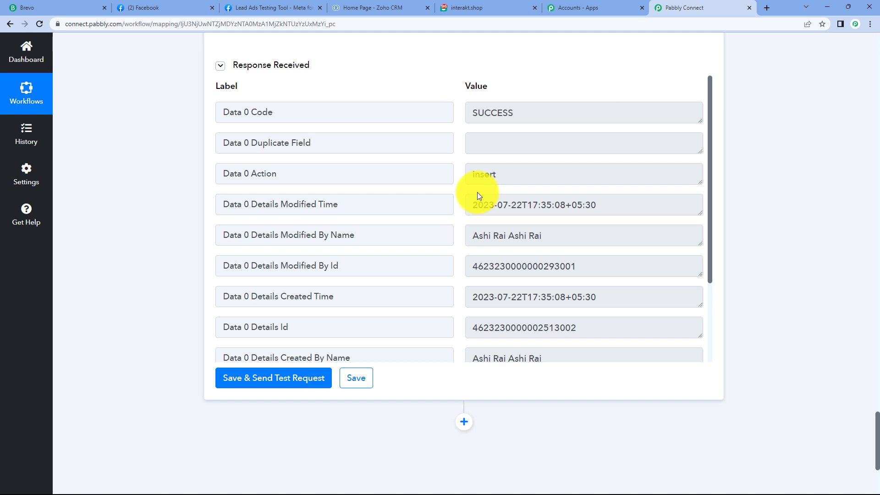
scroll(477, 192, up, 5)
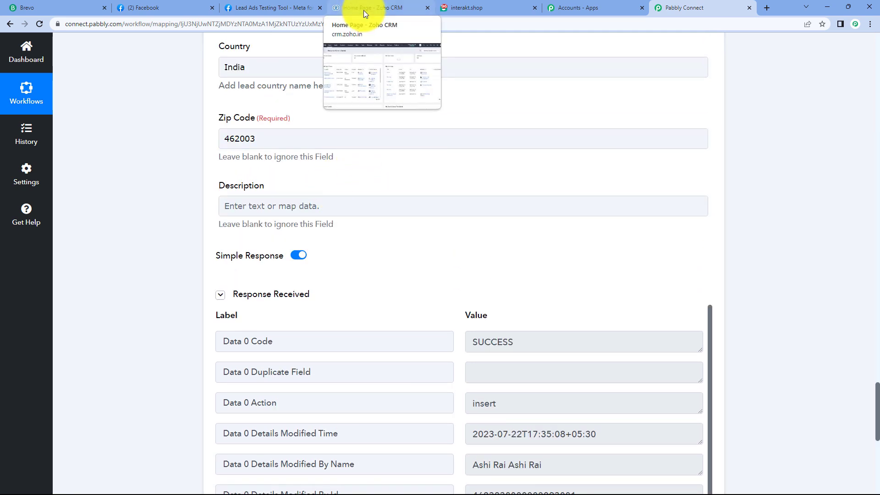
Switch to Zoho CRM, check the Leads list for the test lead, and return to Pabbly Connect
click(386, 8)
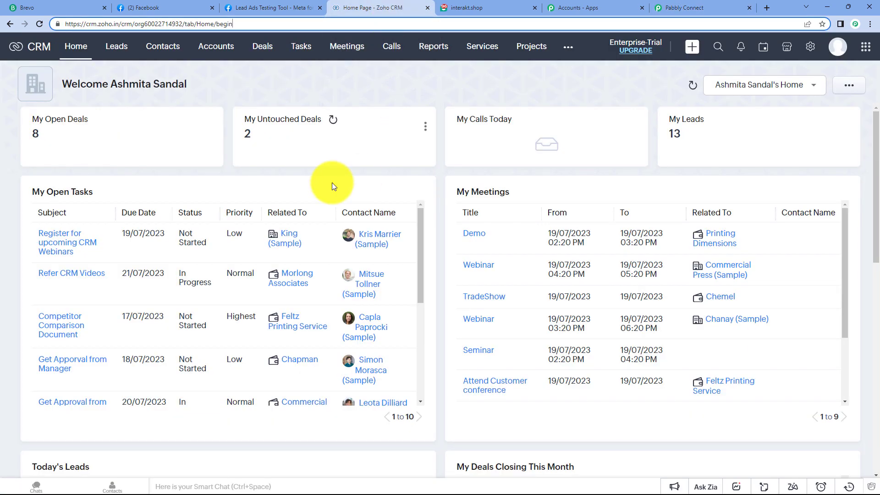
click(120, 47)
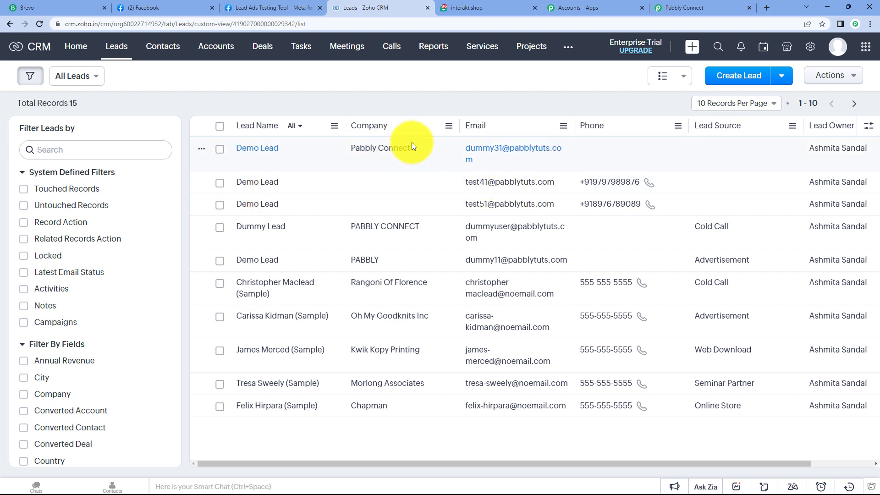
click(692, 7)
Add an action step after Zoho CRM using Brevo with the Create or Update Contact event
scroll(729, 287, down, 1)
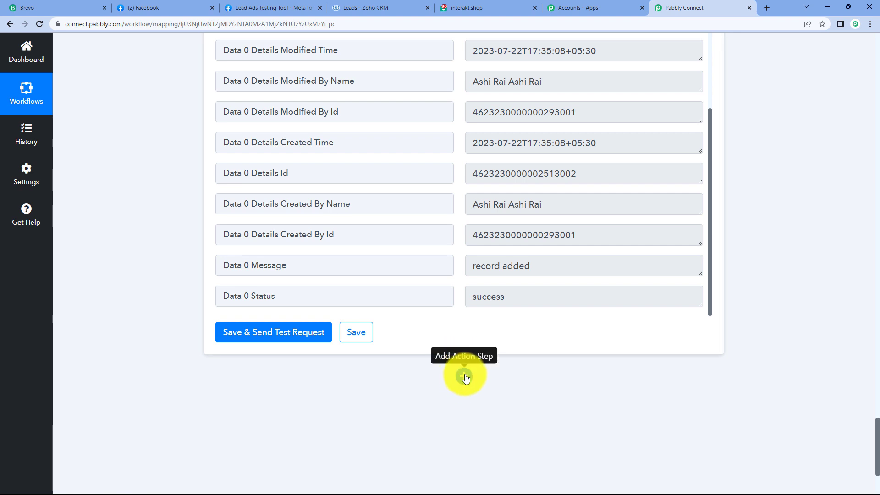
click(464, 375)
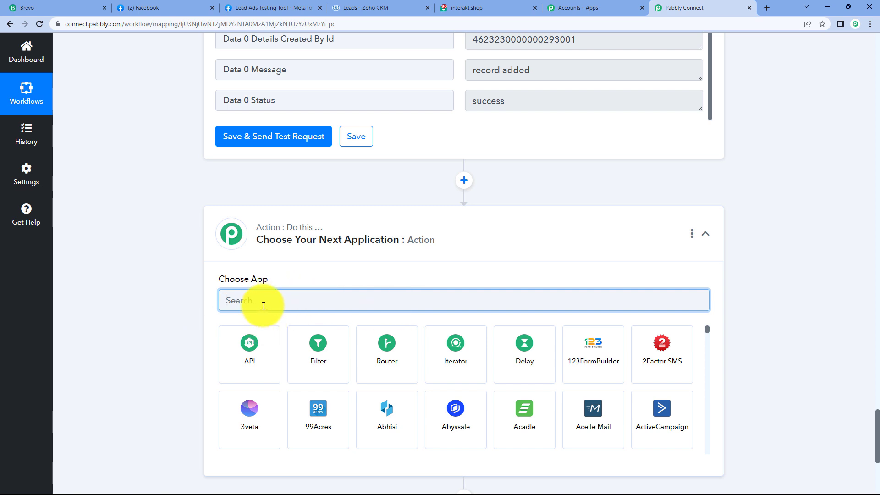
text(Bre)
click(310, 368)
click(320, 352)
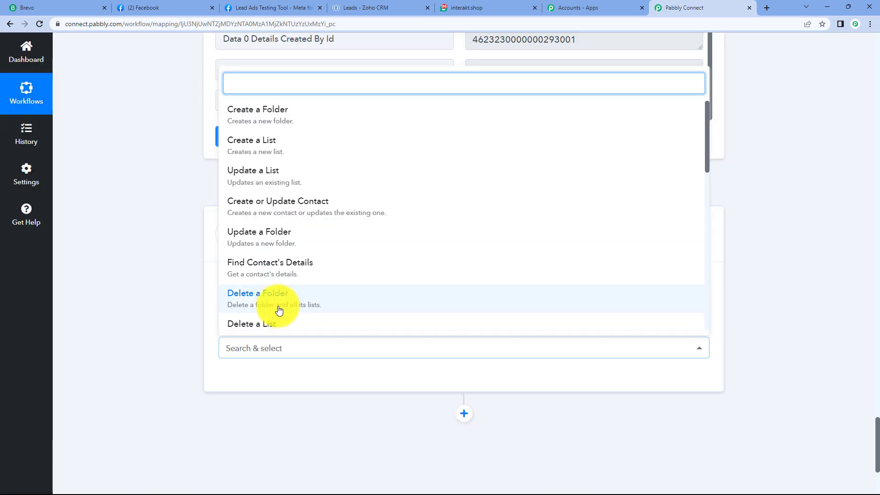
click(272, 207)
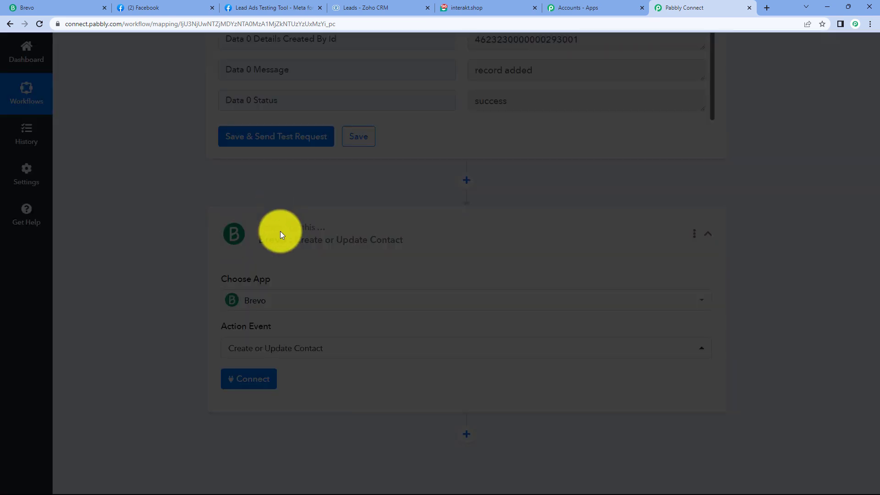
Start adding a new connection for the Brevo action, view the Brevo account's home page and return to Pabbly Connect
click(262, 380)
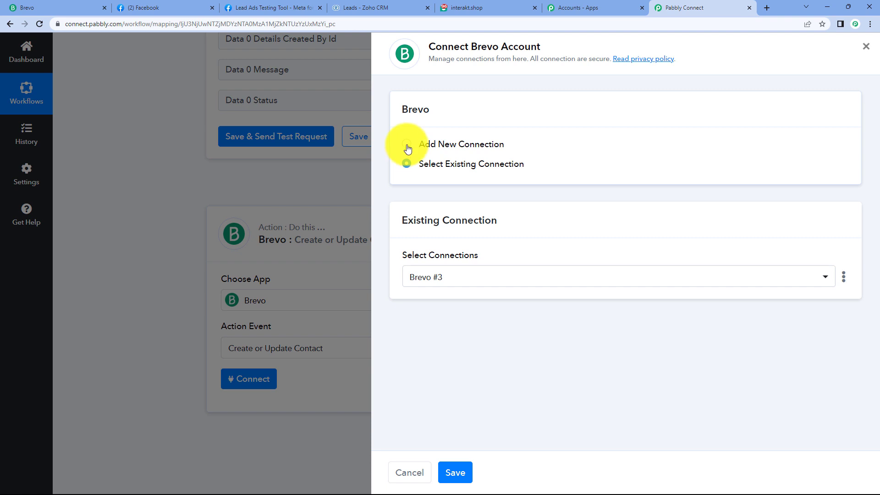
click(407, 145)
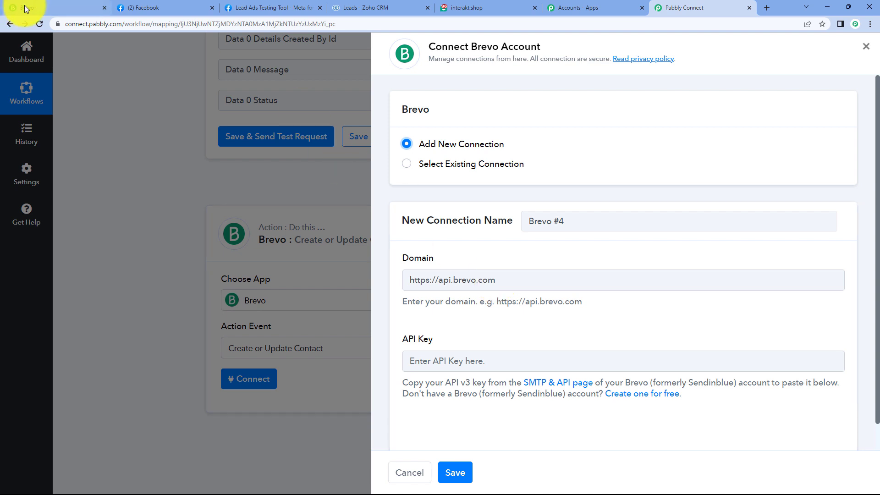
click(46, 2)
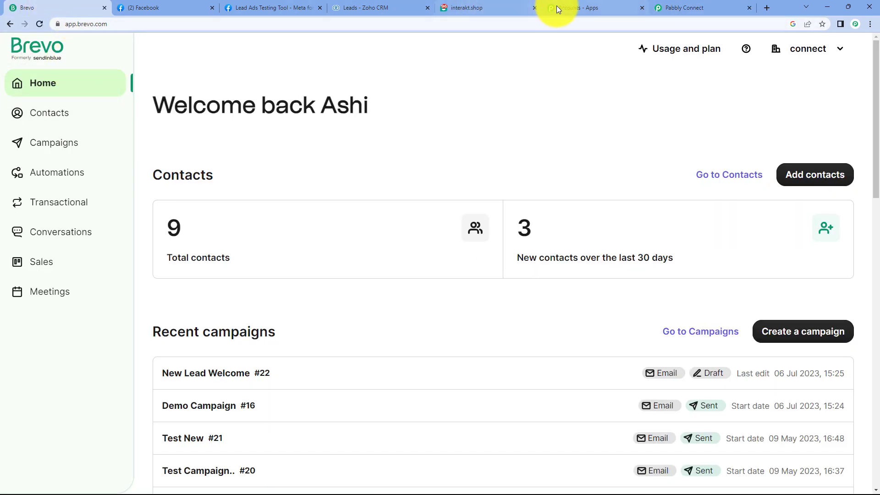
click(683, 7)
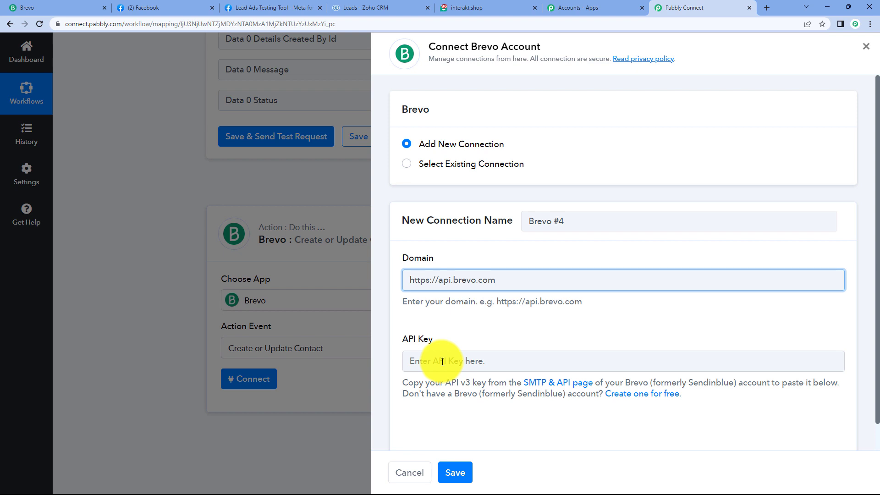
Switch to Brevo, generate a new API key named sre in the SMTP & API settings, and copy it
click(73, 8)
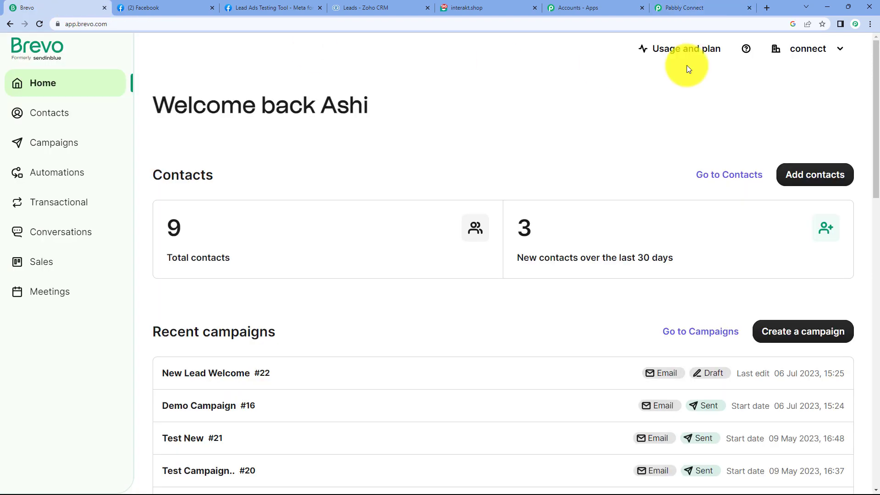
click(807, 49)
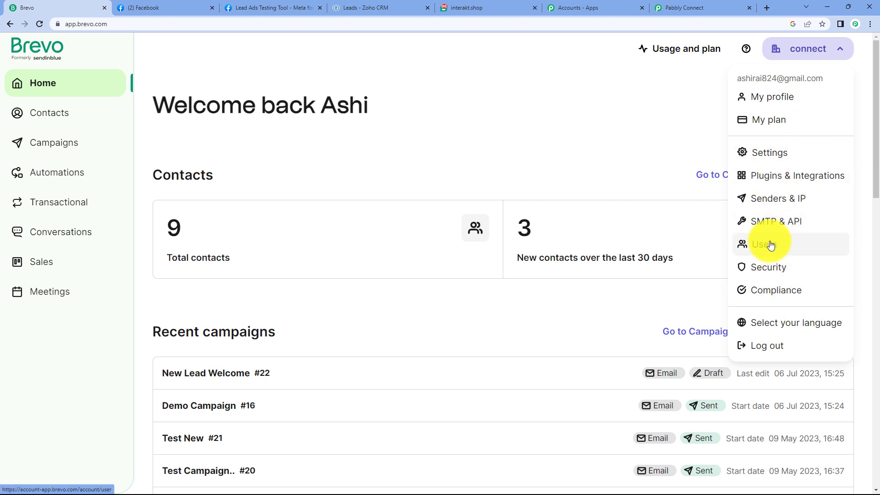
click(790, 225)
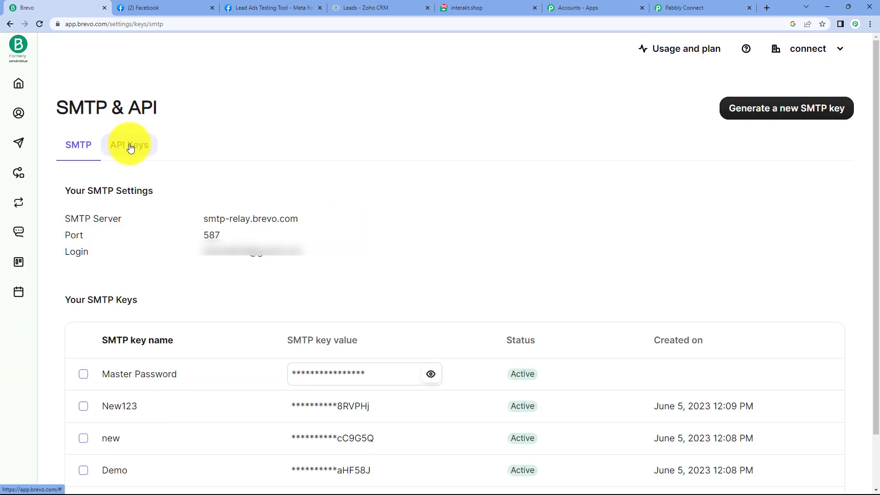
click(130, 146)
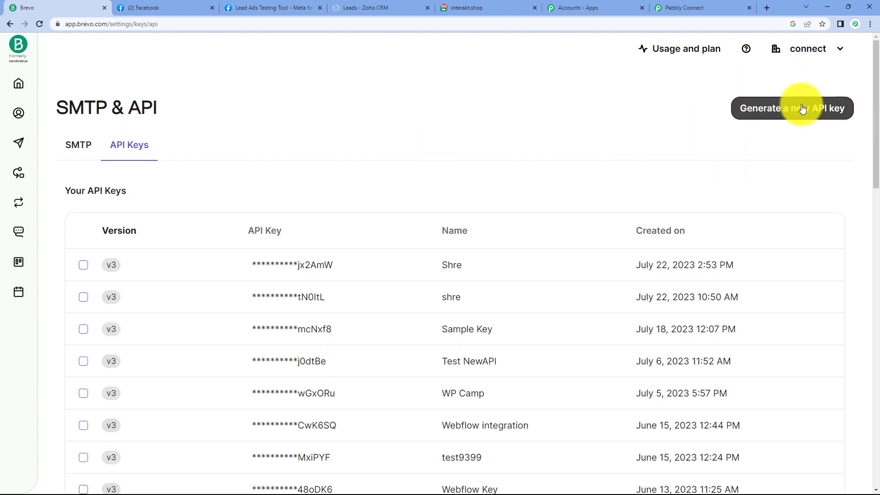
click(786, 113)
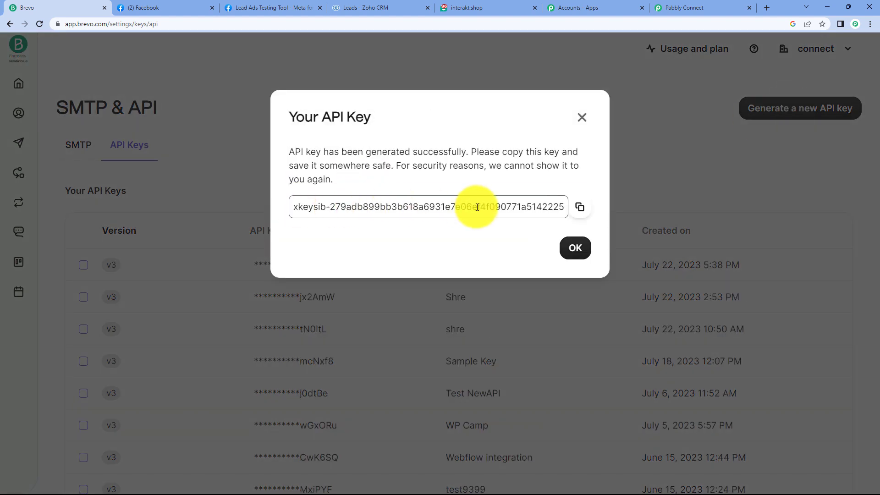
click(580, 208)
click(575, 250)
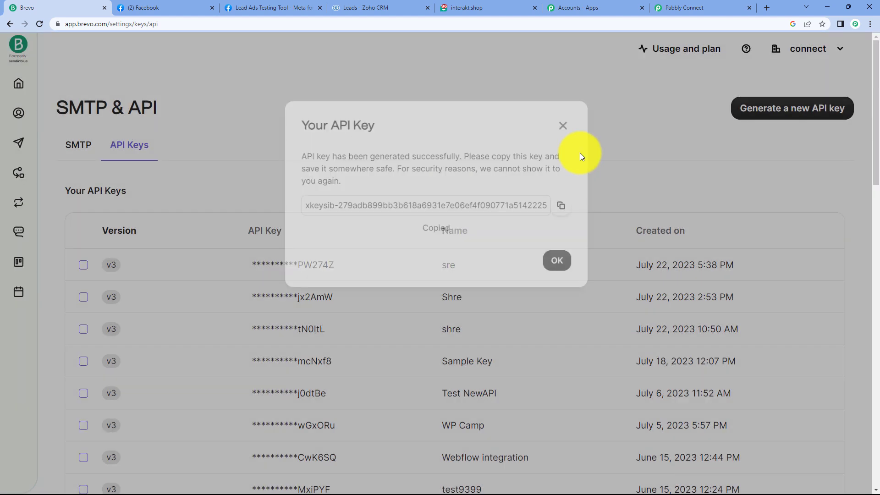
Return to Pabbly Connect, paste the Brevo API key into the new connection and save it
click(669, 13)
click(430, 360)
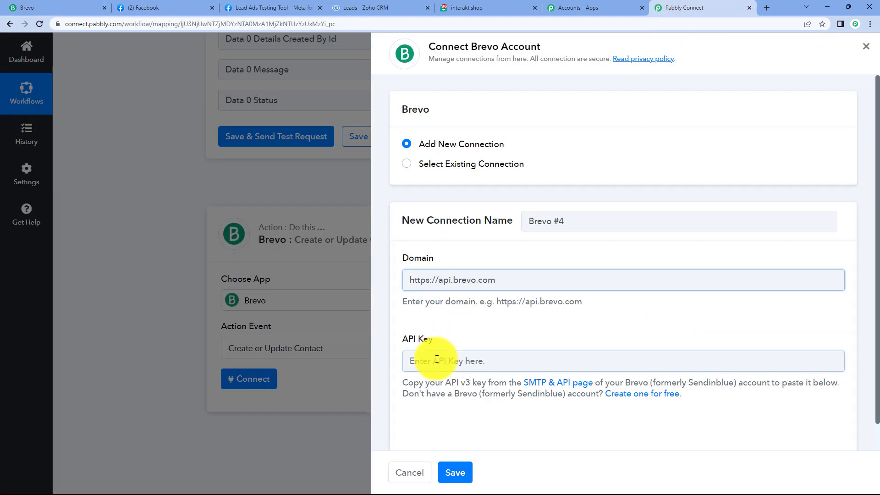
key(ctrl+v)
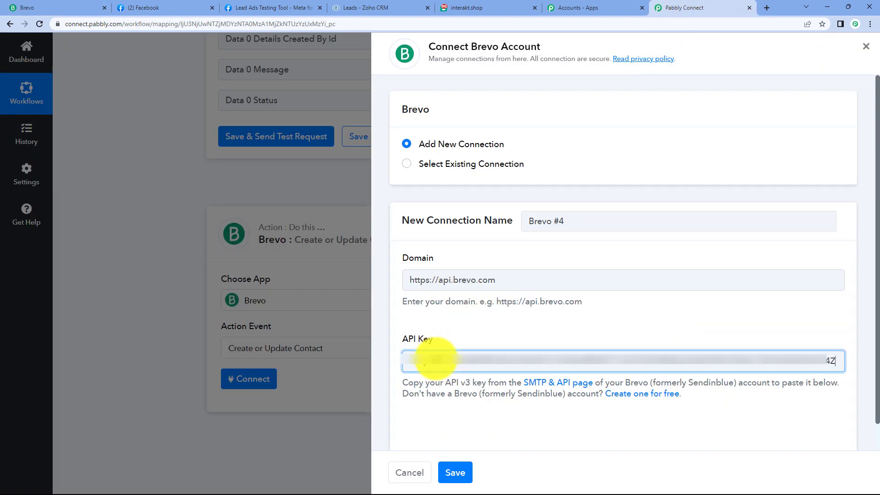
click(453, 477)
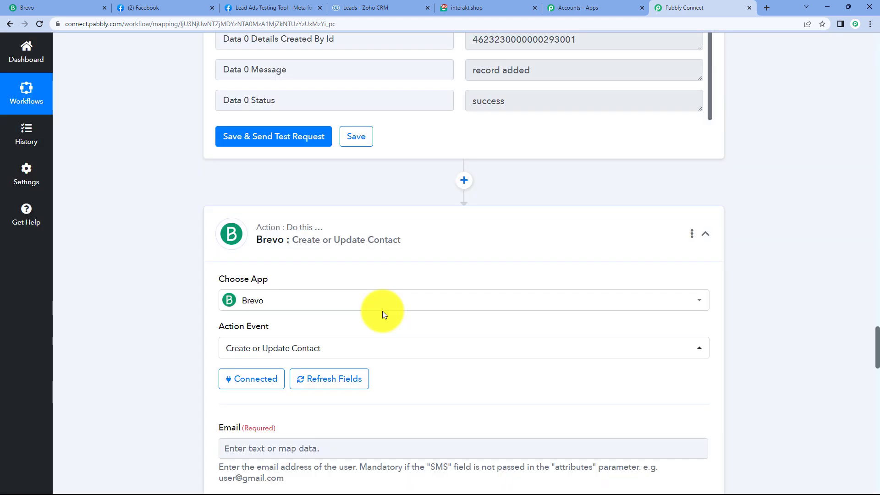
Map the Brevo contact's email to the Res4 Email value from the Facebook Lead Ads step
scroll(382, 311, down, 4)
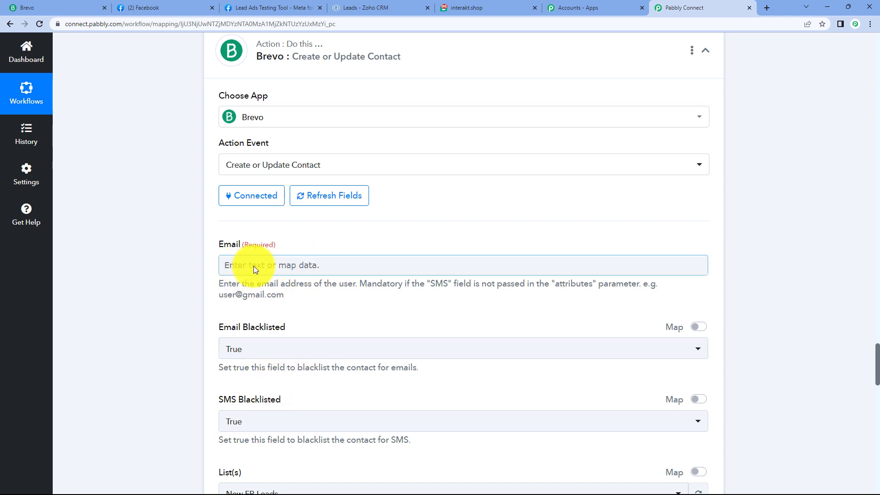
click(272, 265)
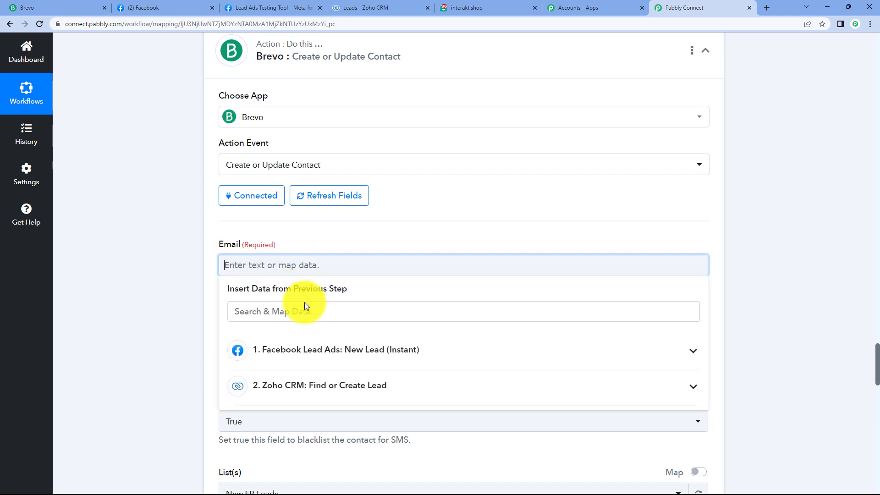
click(307, 350)
click(334, 426)
Set Email Blacklisted to False and choose New FB Leads as the contact's list
scroll(315, 228, down, 5)
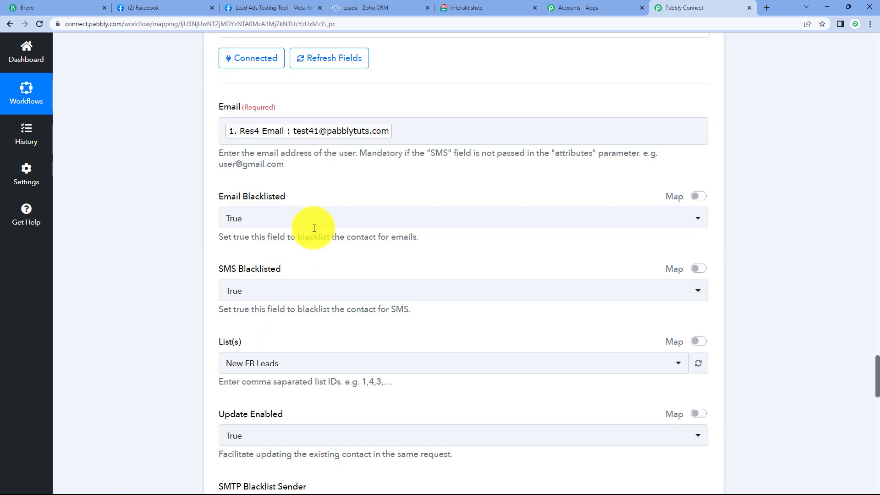
click(505, 227)
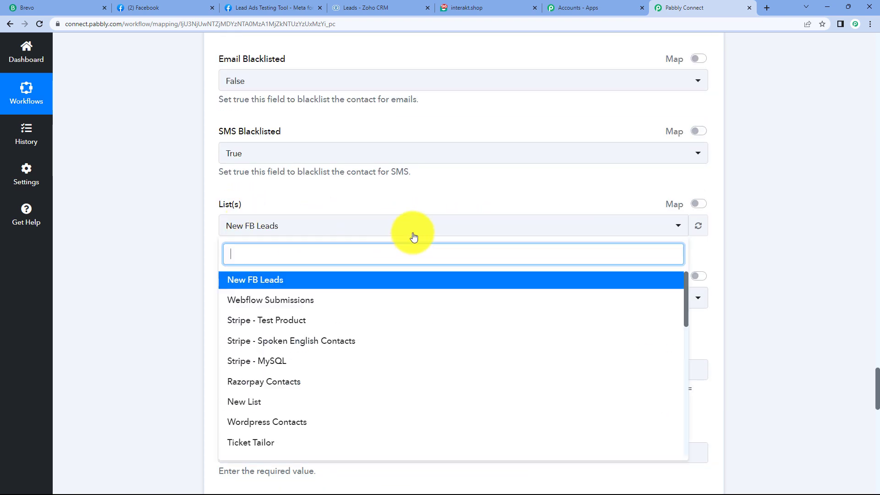
click(262, 280)
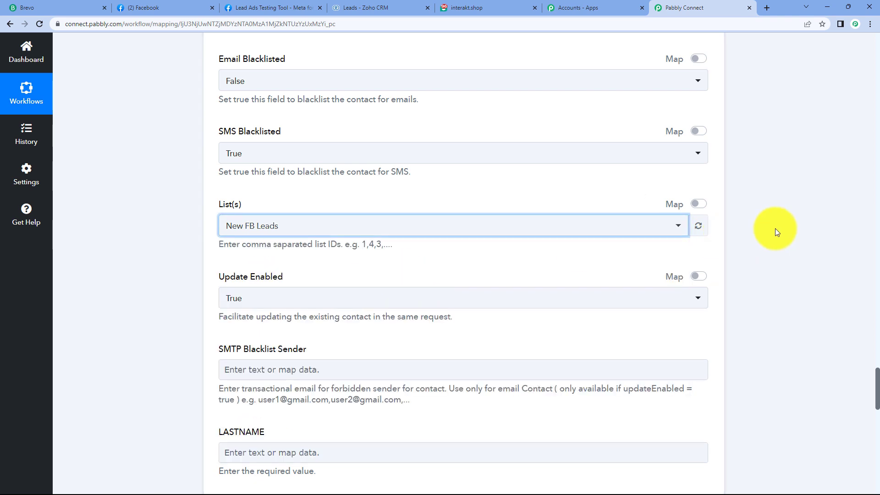
Map the Brevo contact's last name to Res4 Last Name from the Facebook Lead Ads step
scroll(564, 270, down, 5)
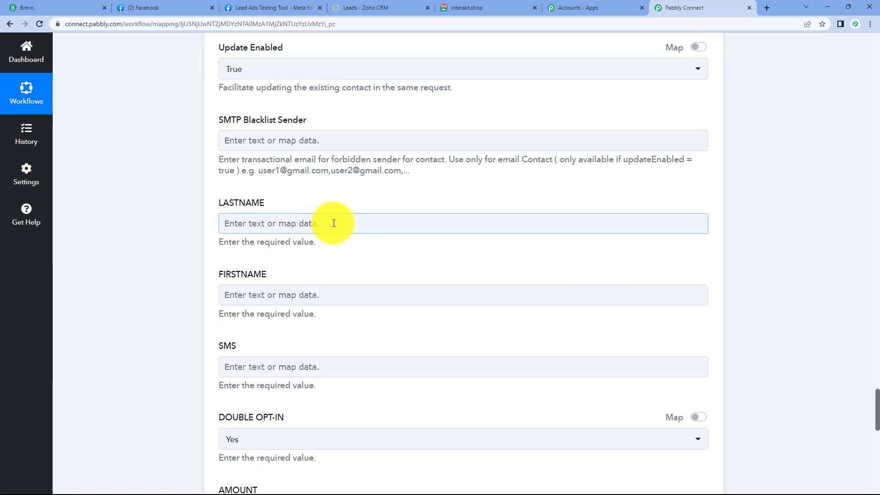
click(334, 224)
click(361, 309)
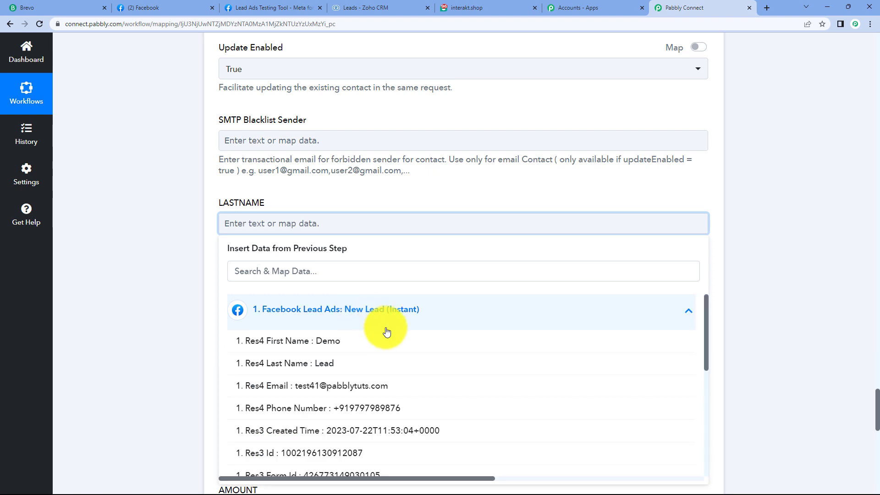
click(370, 363)
click(792, 212)
Map the Brevo contact's first name to Res4 First Name from the Facebook Lead Ads step
scroll(792, 212, down, 2)
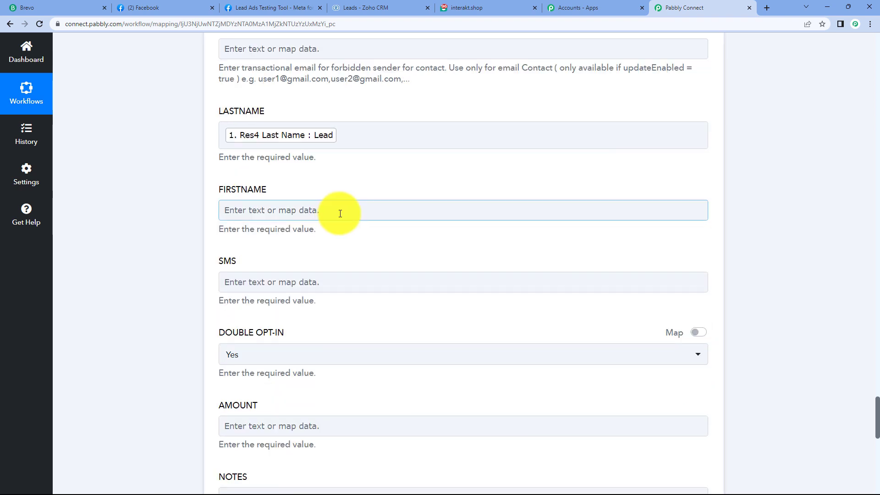
click(340, 213)
click(365, 306)
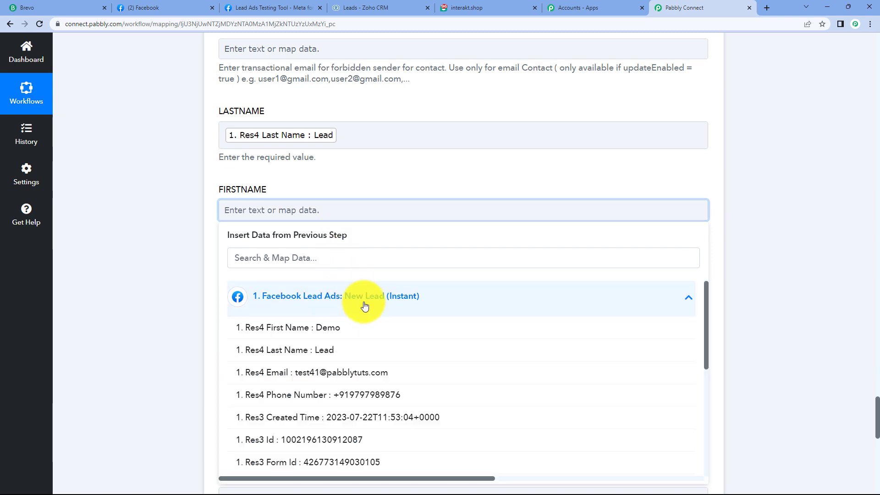
click(333, 329)
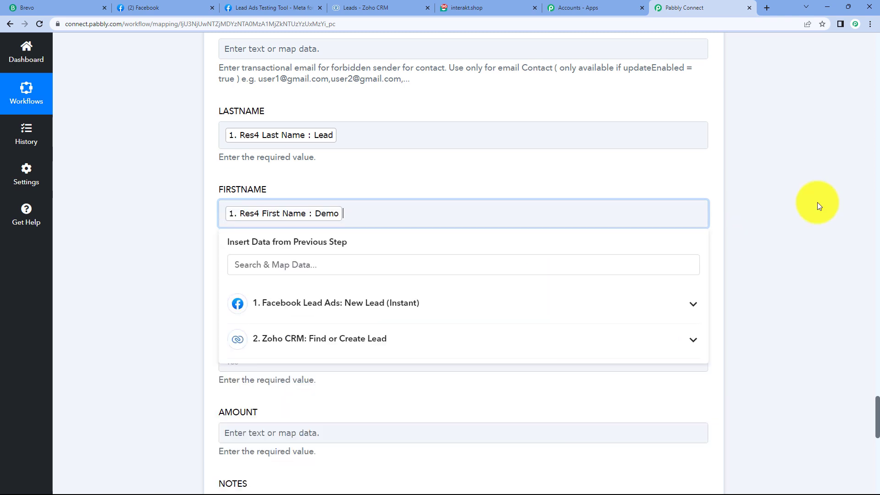
click(785, 229)
Save the Brevo action with a test request, and check the contact list in Brevo for the test lead
scroll(444, 281, down, 10)
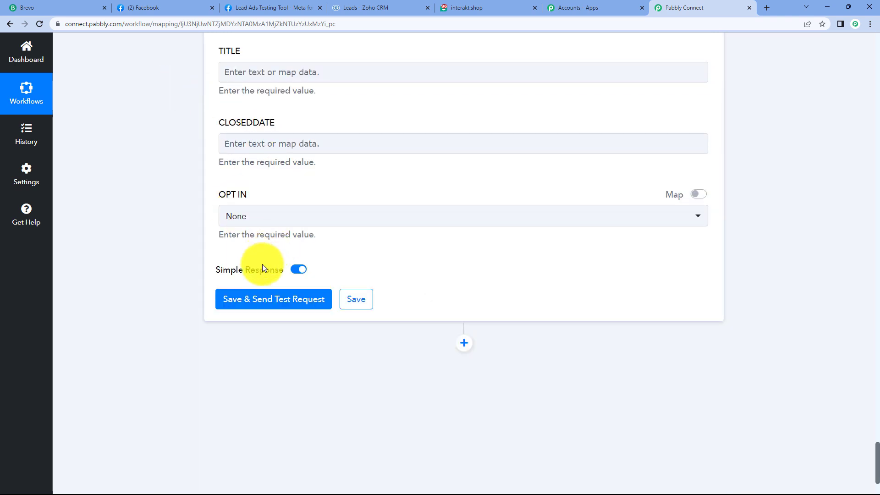
click(266, 299)
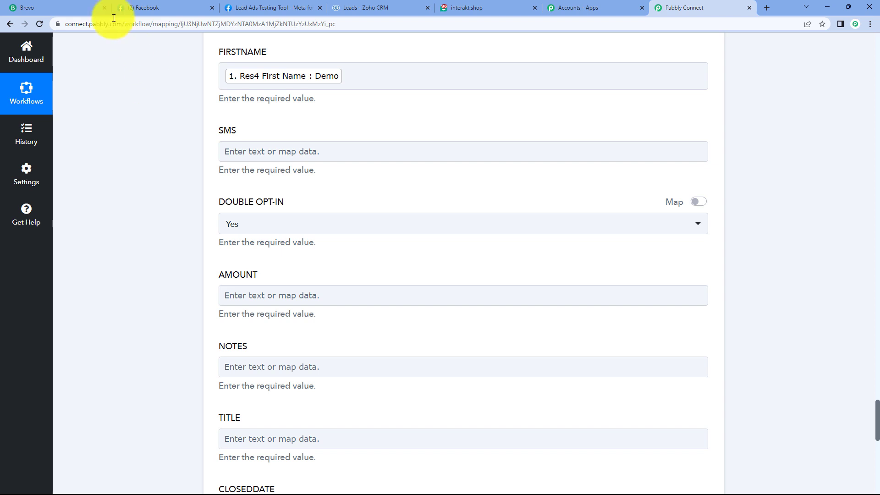
click(49, 7)
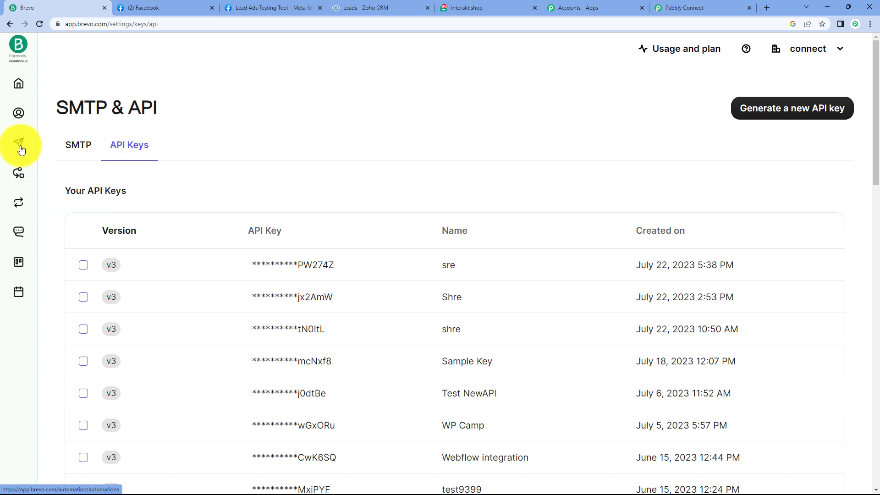
click(18, 114)
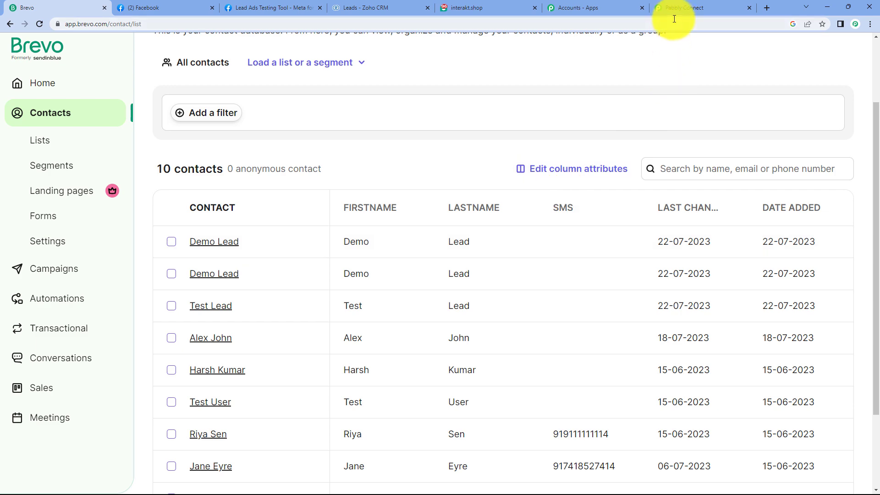
Return to Pabbly Connect and add an action step after Brevo with Interakt as its application
click(700, 11)
scroll(564, 202, down, 10)
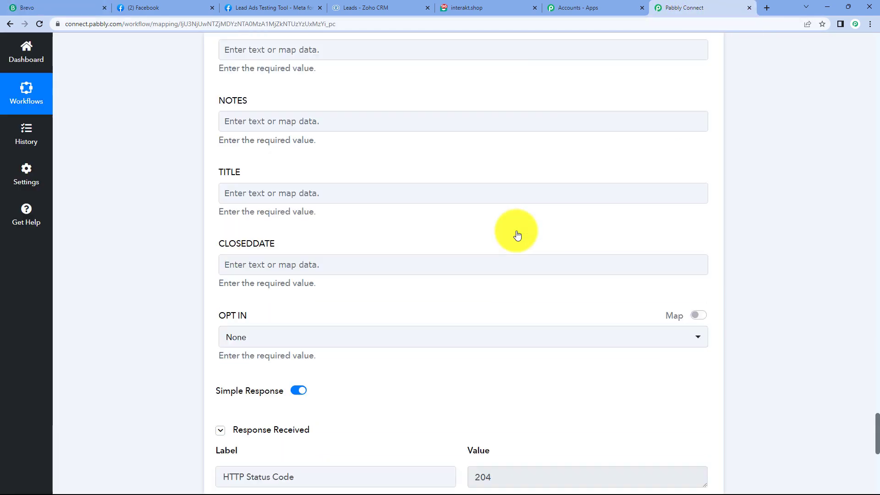
click(465, 238)
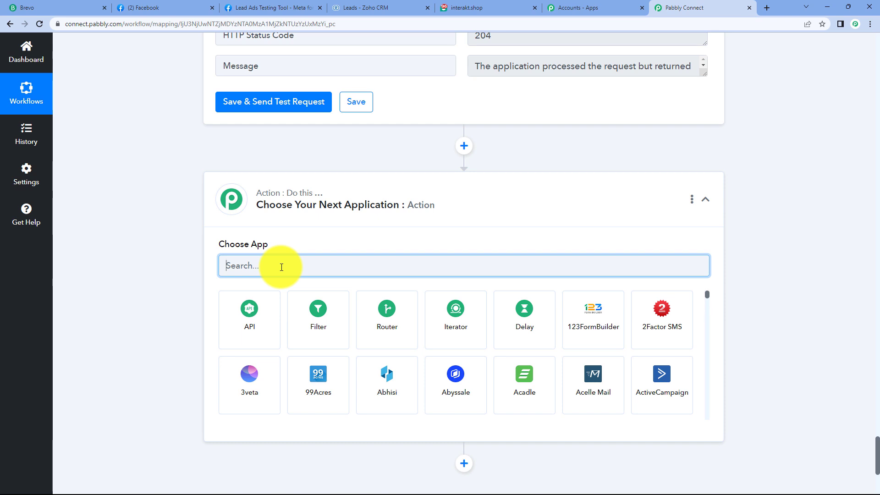
text(Inter)
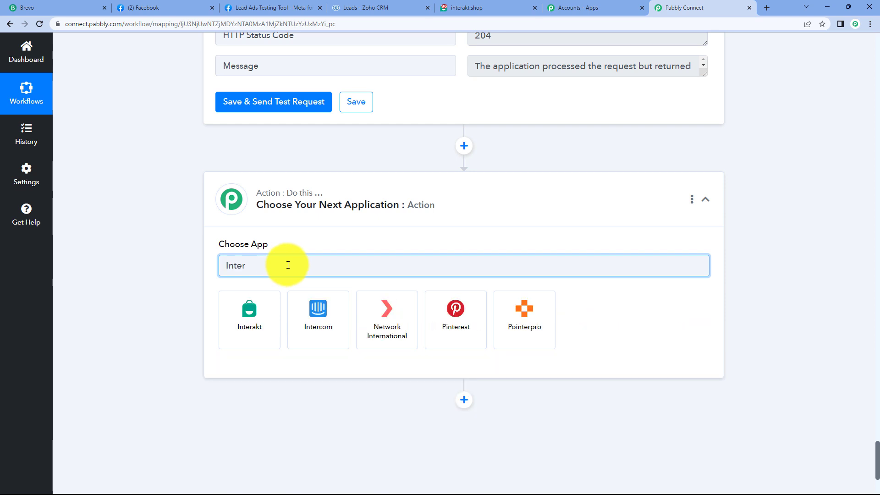
click(259, 327)
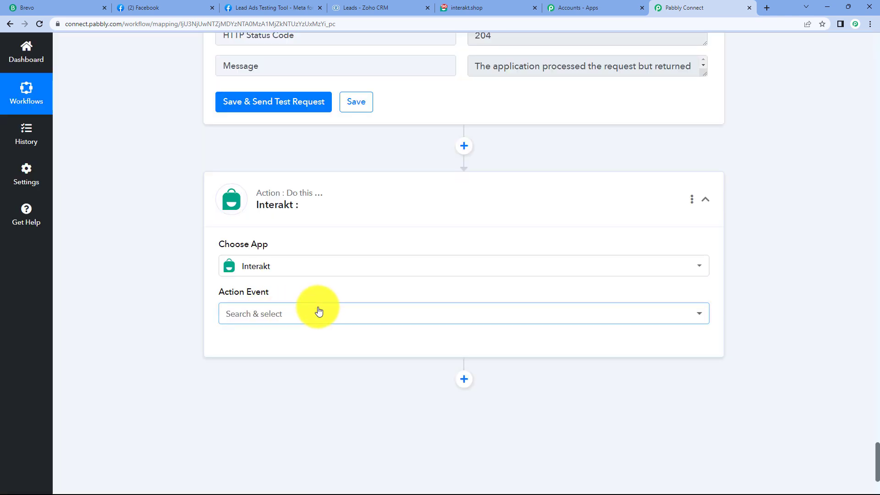
Set the Interakt action event to Create / Update User and start adding a new connection for it
click(319, 313)
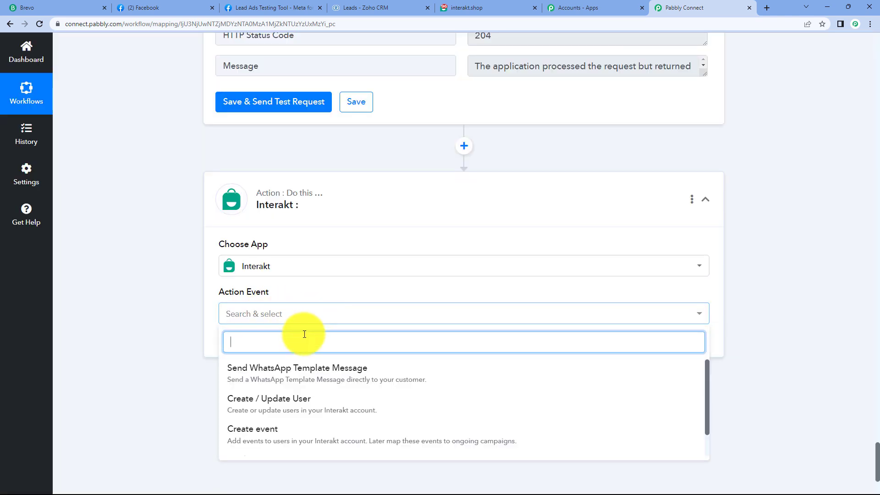
click(247, 400)
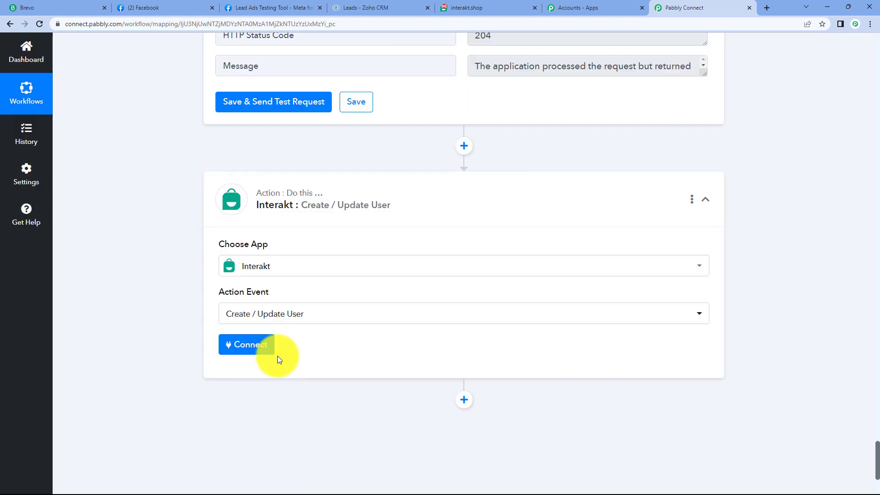
click(250, 346)
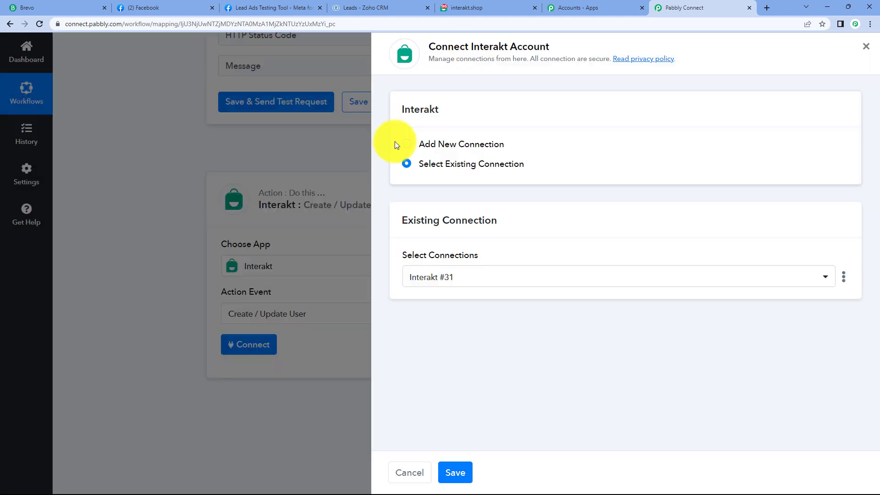
click(406, 145)
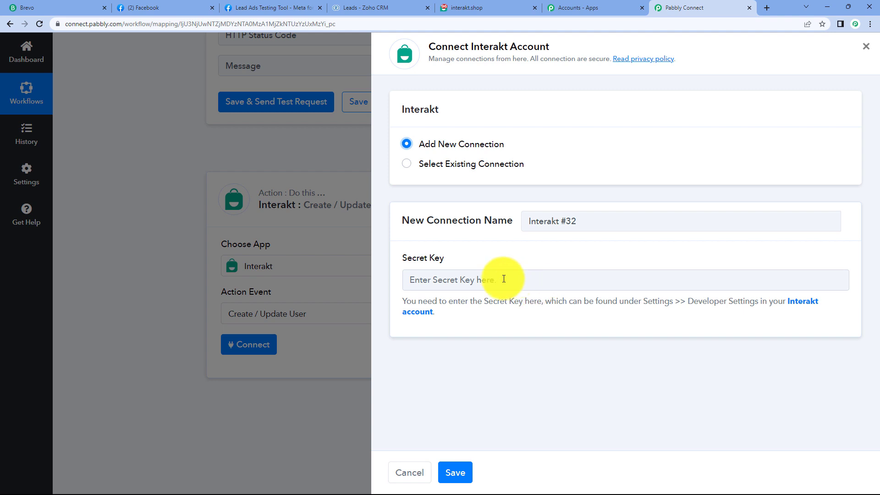
Switch to Interakt and copy the secret key from its developer settings
click(480, 7)
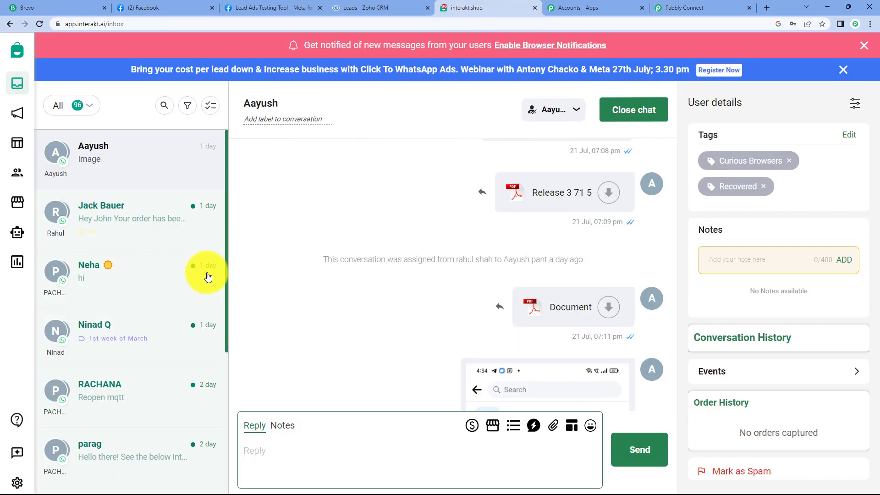
click(19, 485)
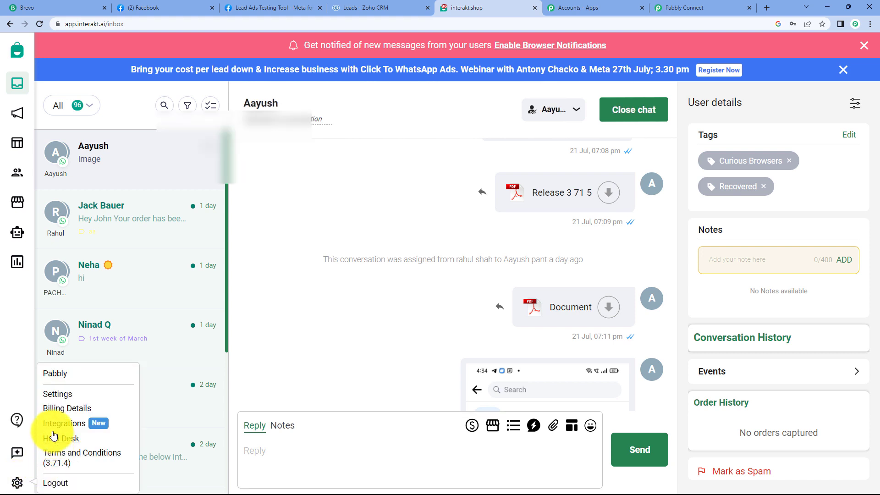
click(62, 396)
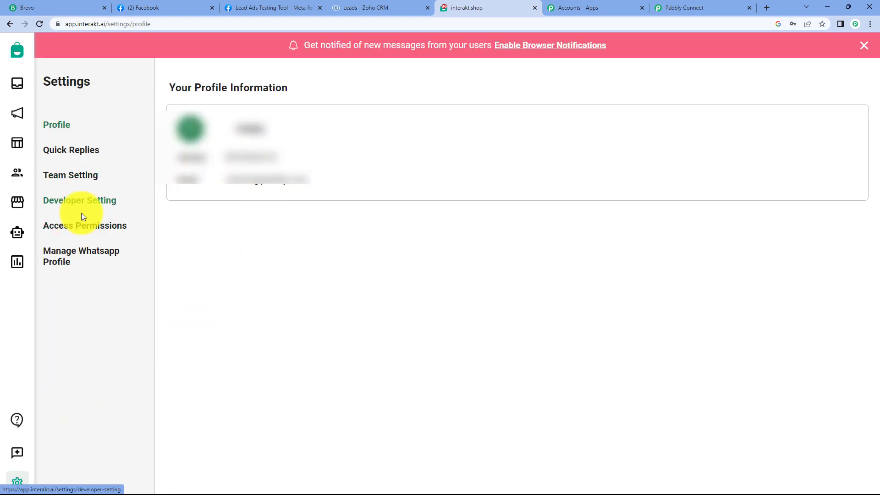
click(96, 201)
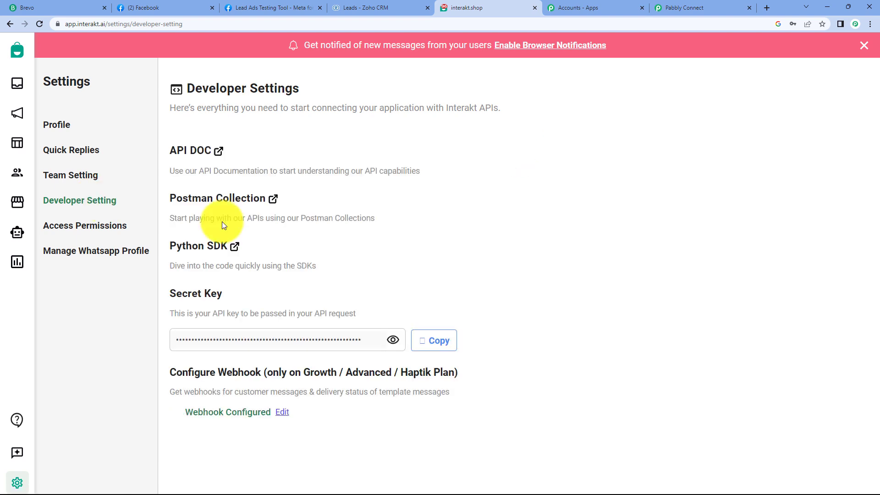
click(432, 342)
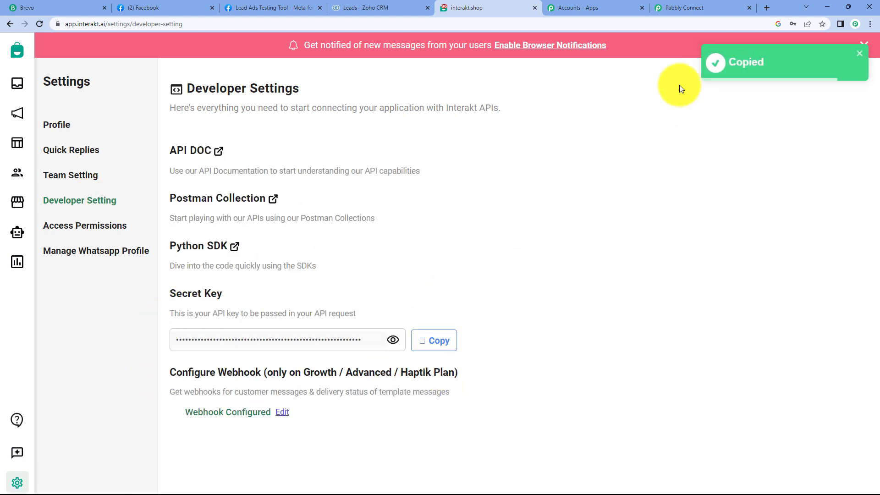
Return to Pabbly Connect, paste the secret key into the new Interakt connection, and save it
click(684, 8)
click(470, 280)
key(ctrl+v)
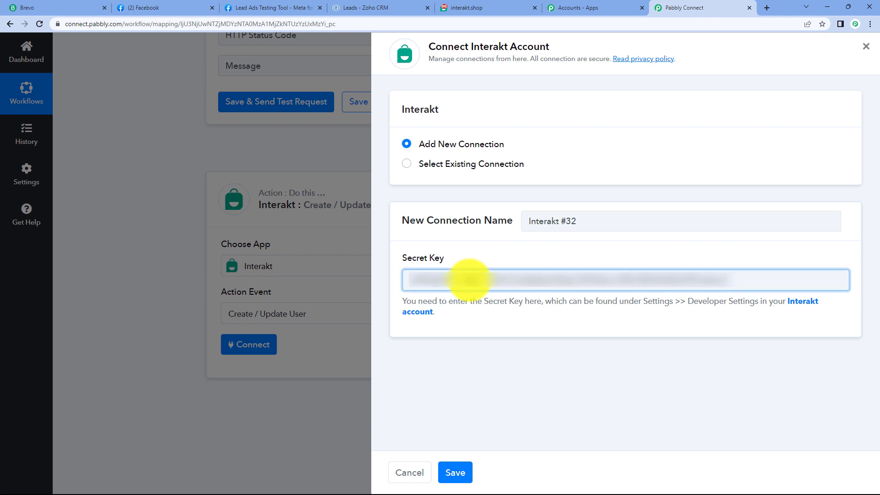
click(455, 472)
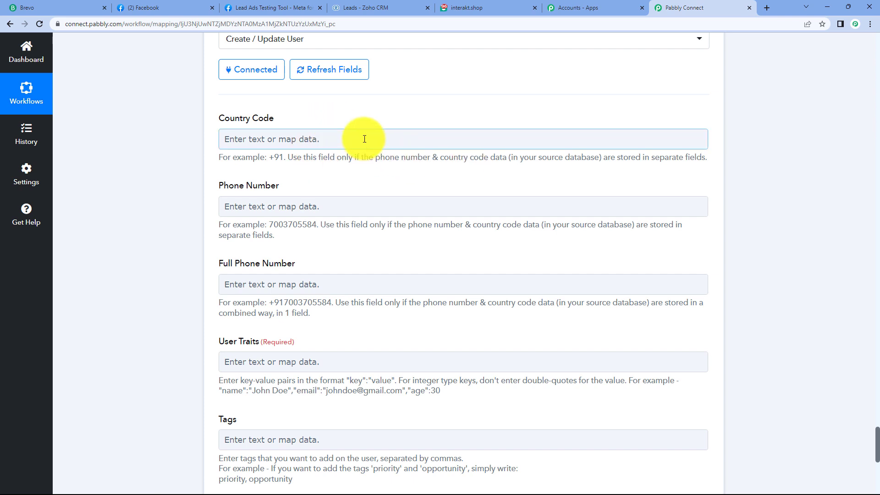
Set the Interakt user's country code to +91 and map Full Phone Number to Res4 Phone Number from the Facebook Lead Ads step
scroll(364, 139, up, 2)
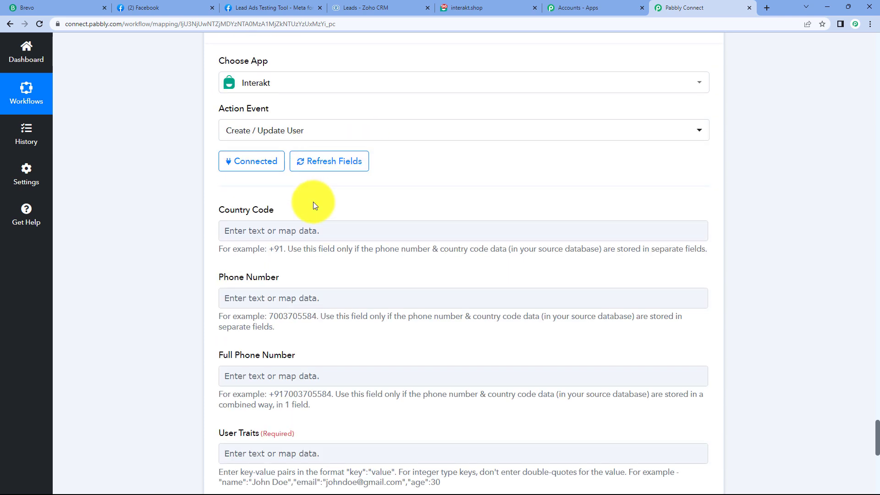
click(314, 231)
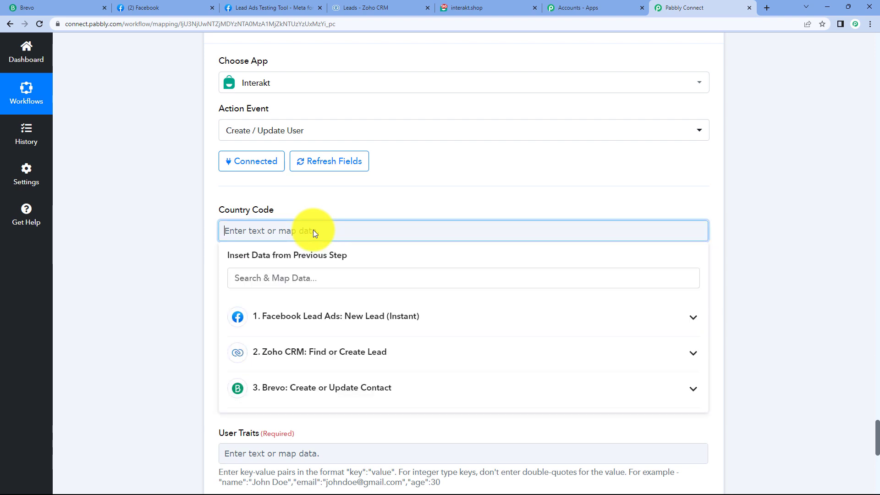
text(+91)
scroll(312, 229, down, 3)
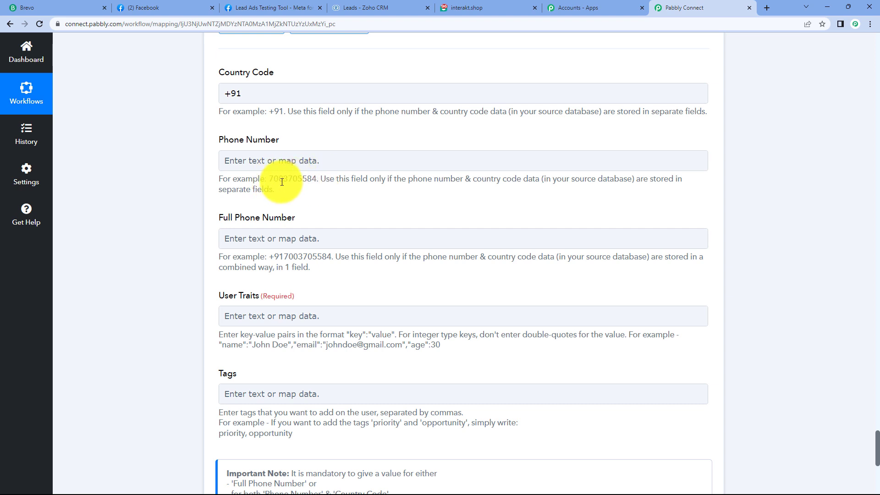
click(294, 238)
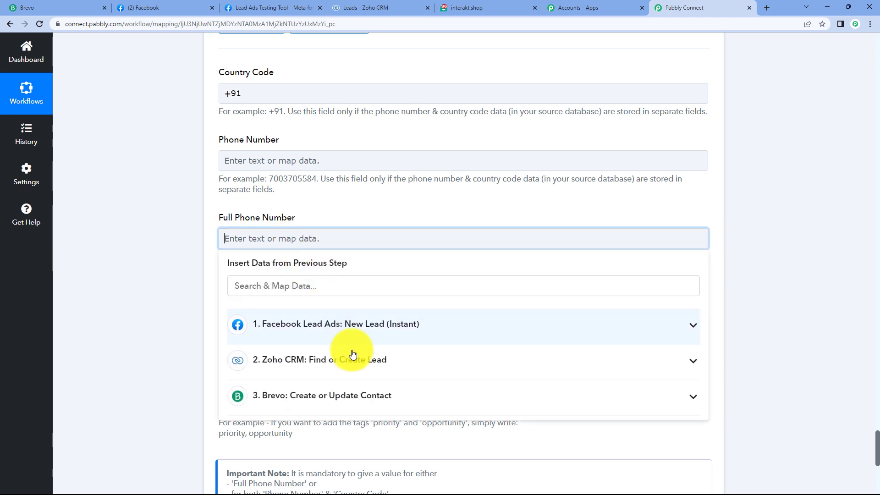
click(357, 332)
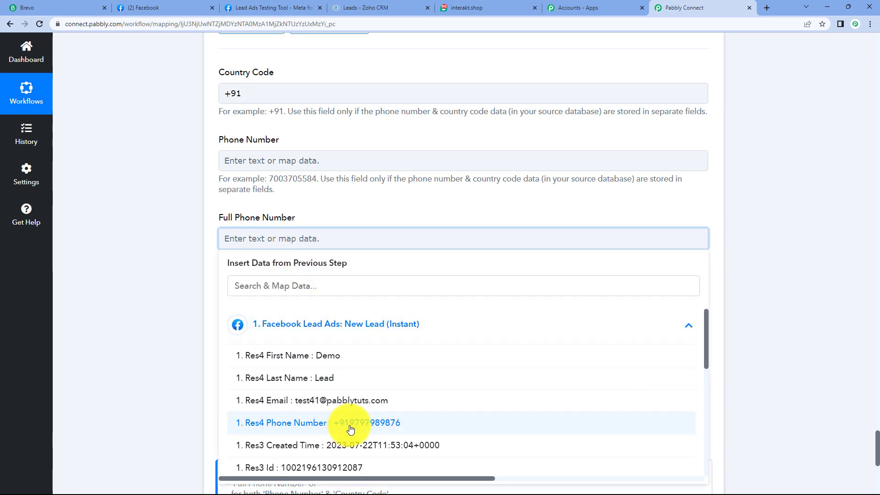
click(350, 428)
click(746, 315)
Enter "age":26 as the Interakt user's required User Traits key-value pair
scroll(335, 205, down, 4)
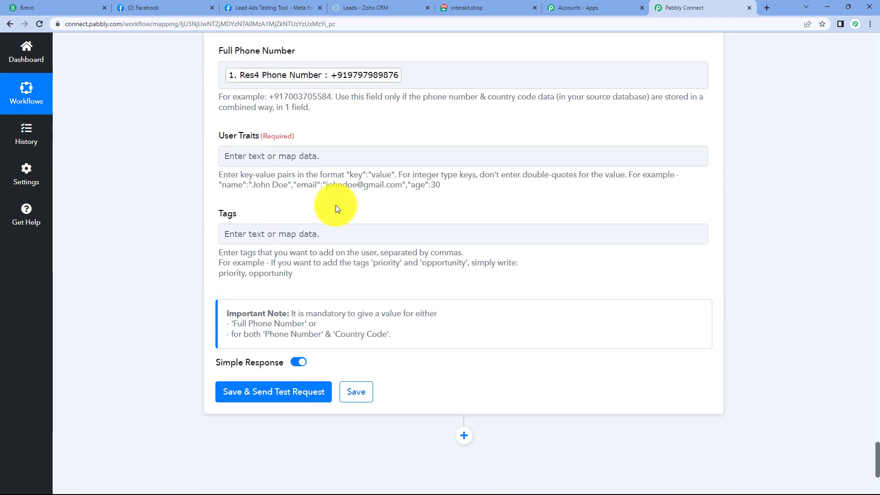
click(303, 139)
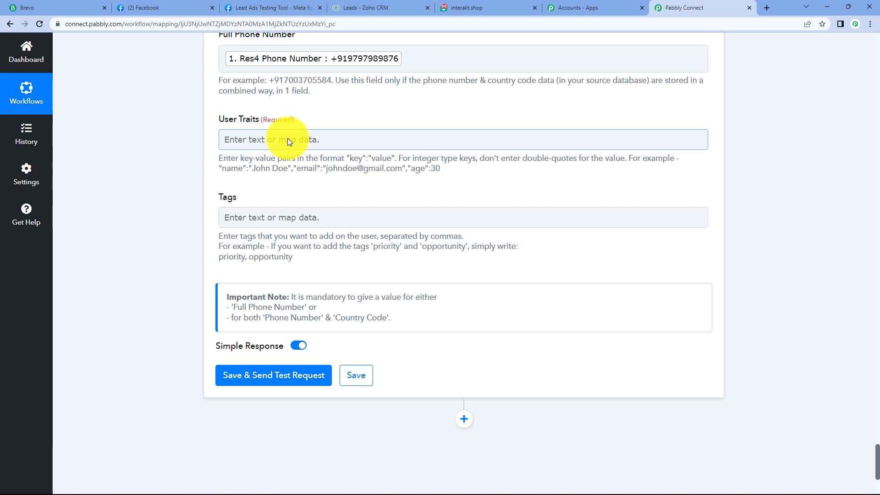
click(343, 158)
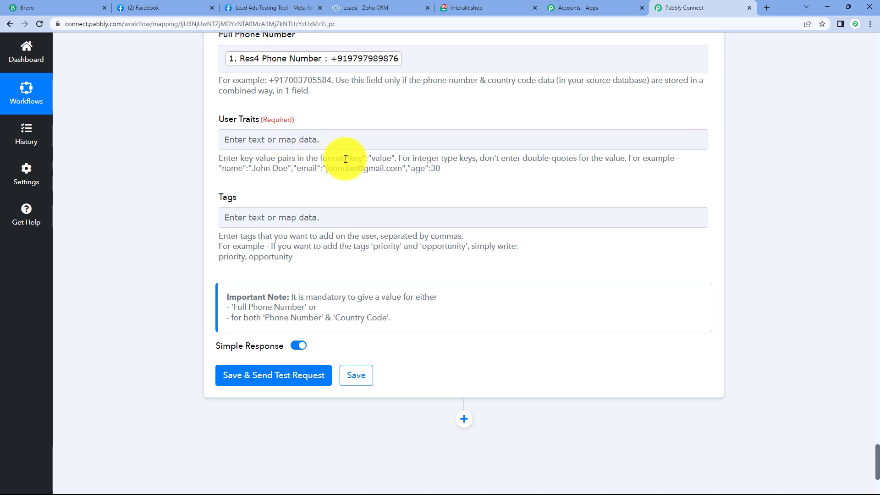
drag(347, 157, 387, 157)
click(390, 139)
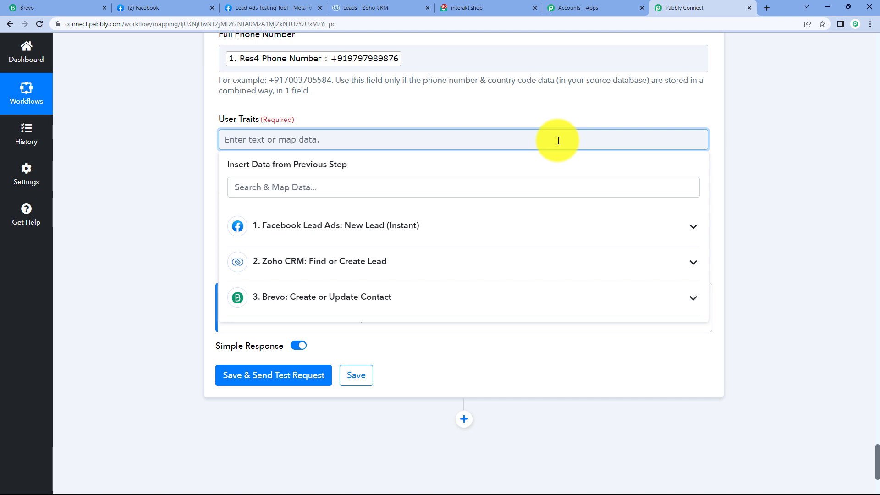
click(806, 145)
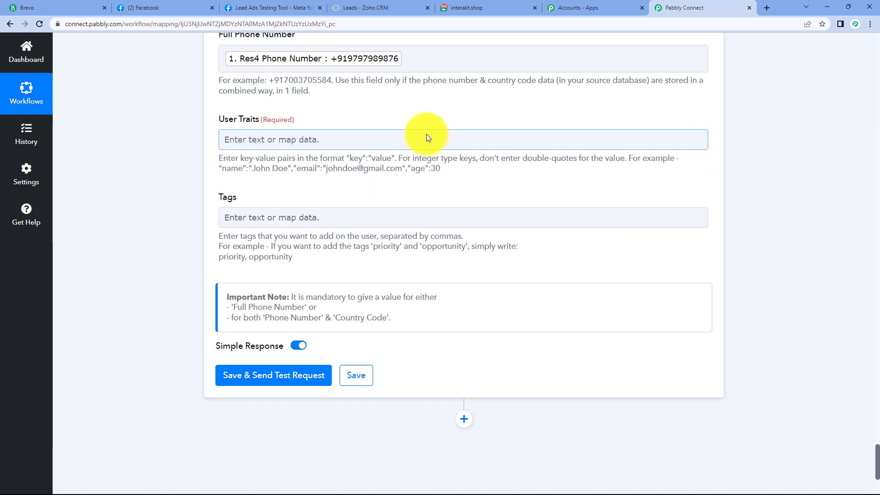
click(408, 136)
text("age")
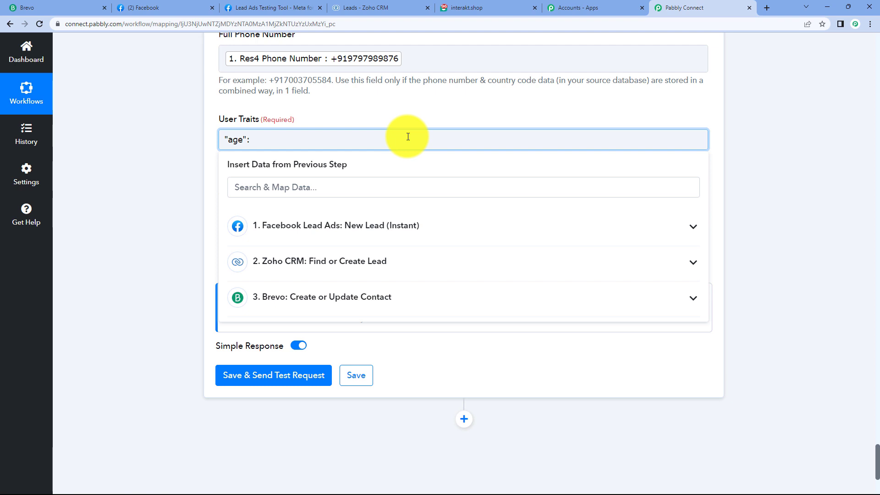
text(:26)
click(756, 191)
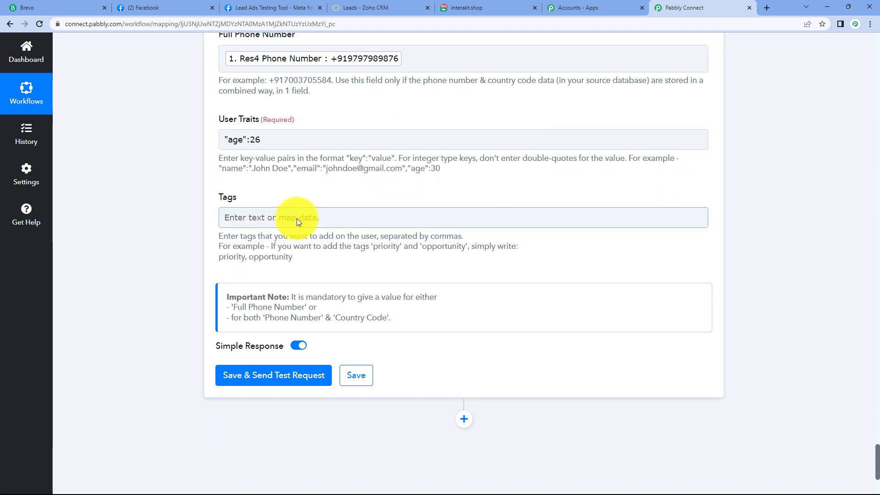
Save the Interakt action with a test request, and check the user list in Interakt for the test lead
click(268, 379)
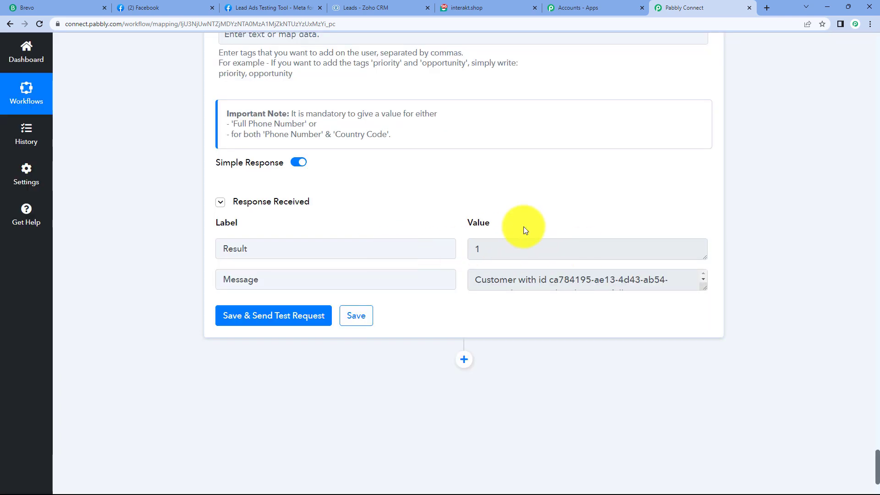
scroll(525, 214, up, 3)
scroll(524, 214, up, 3)
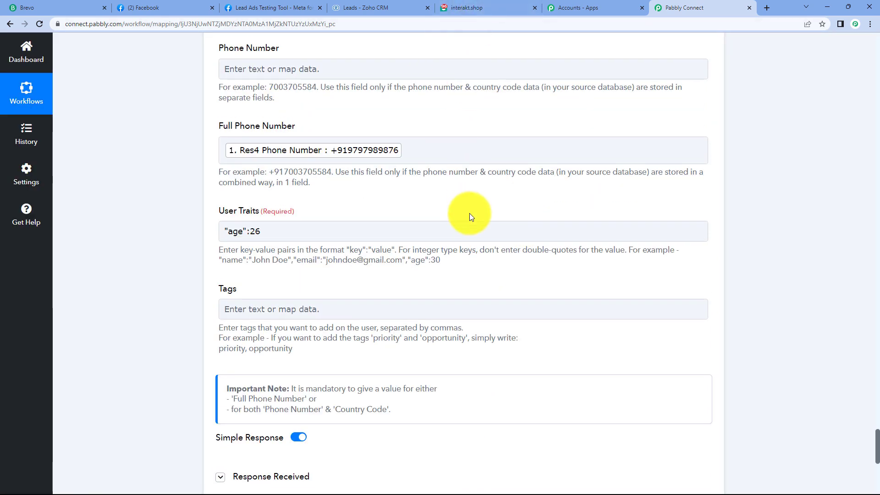
click(467, 6)
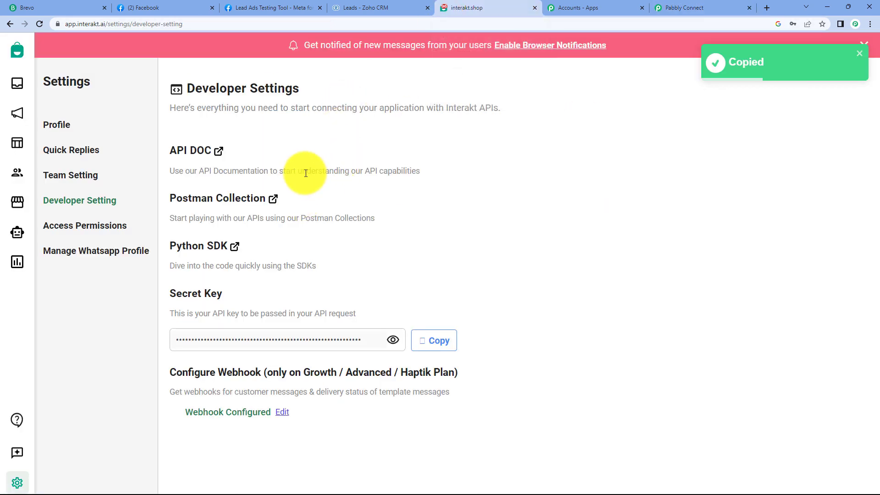
click(19, 175)
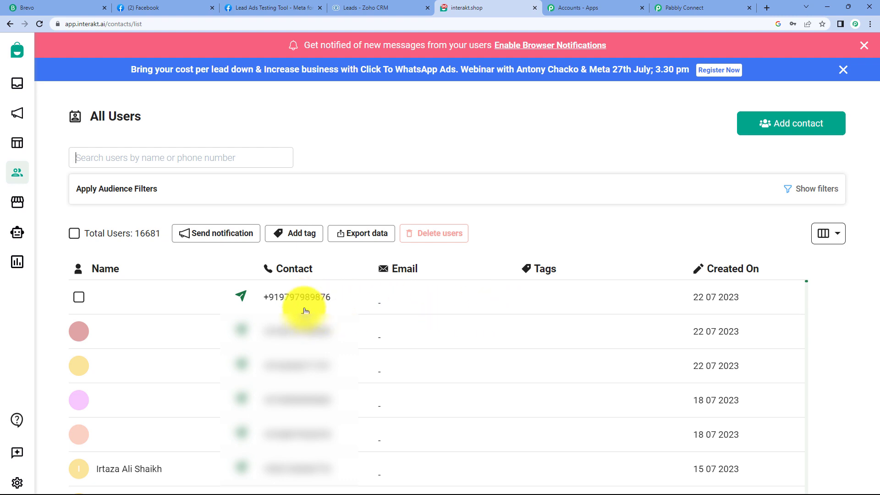
Return to Pabbly Connect and review the workflow's sequence from the Facebook Lead Ads trigger through Zoho CRM, Brevo and Interakt
click(651, 12)
scroll(358, 280, up, 5)
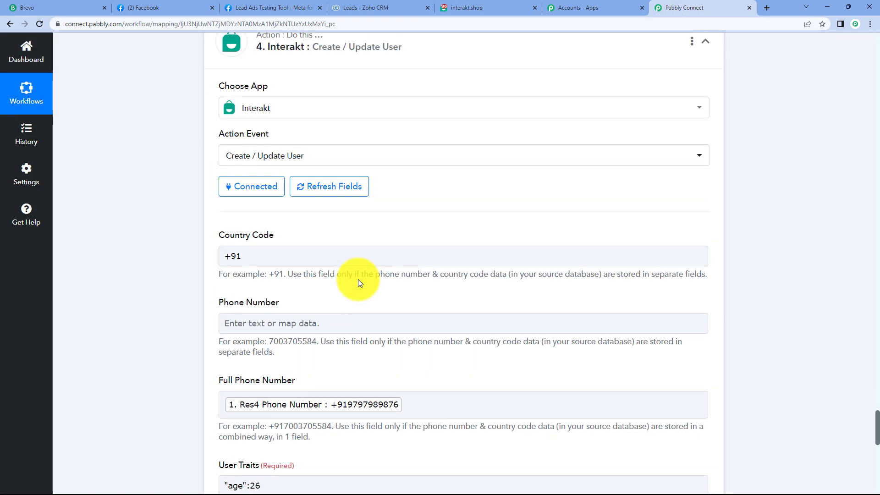
right_click(359, 277)
click(415, 234)
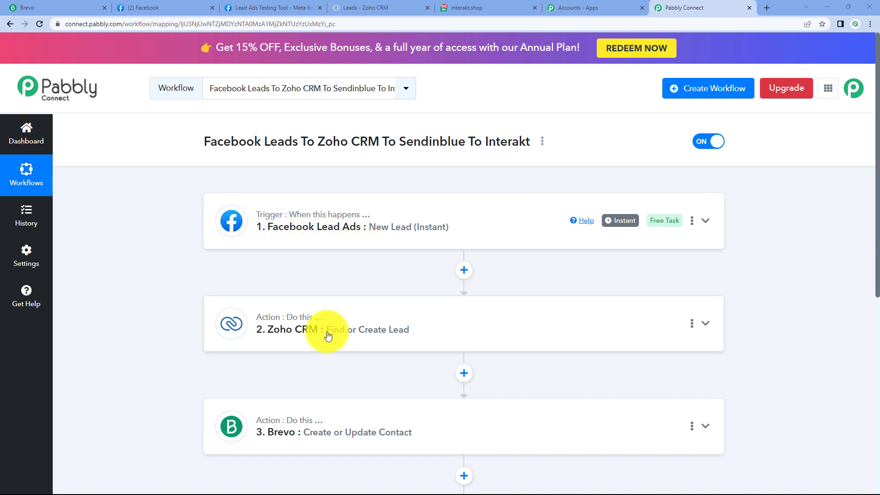
scroll(326, 347, down, 2)
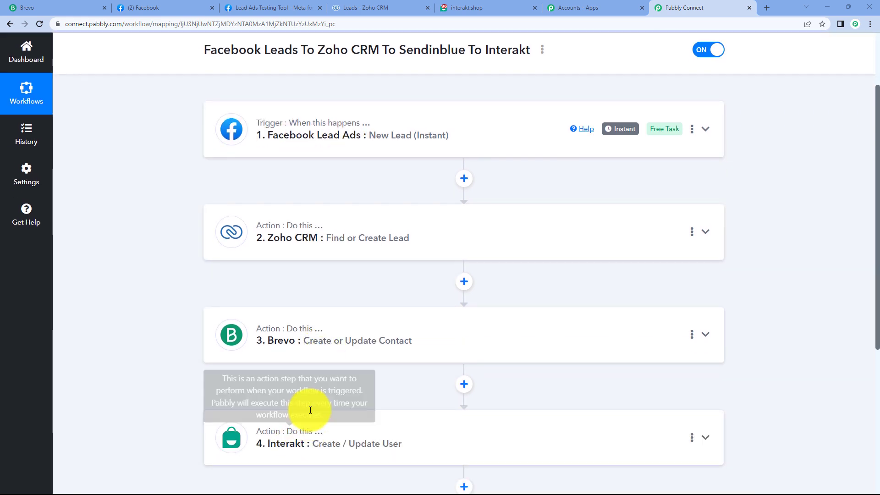
scroll(315, 378, up, 3)
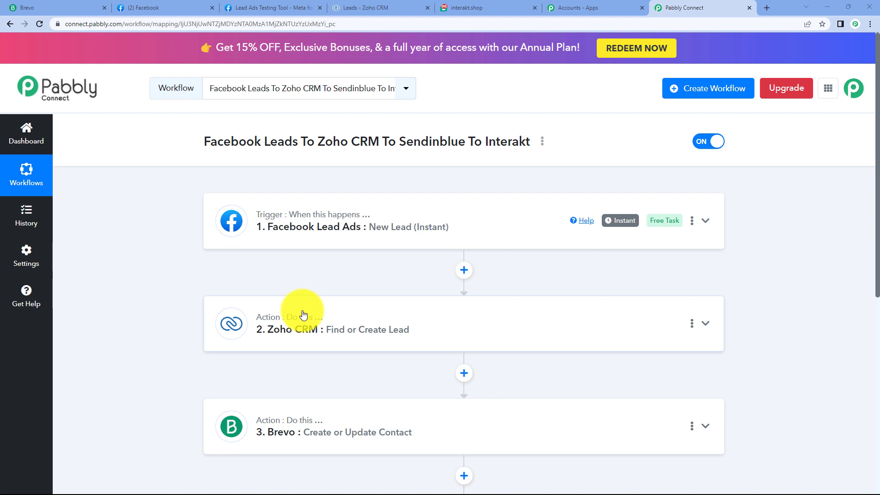
scroll(295, 310, down, 2)
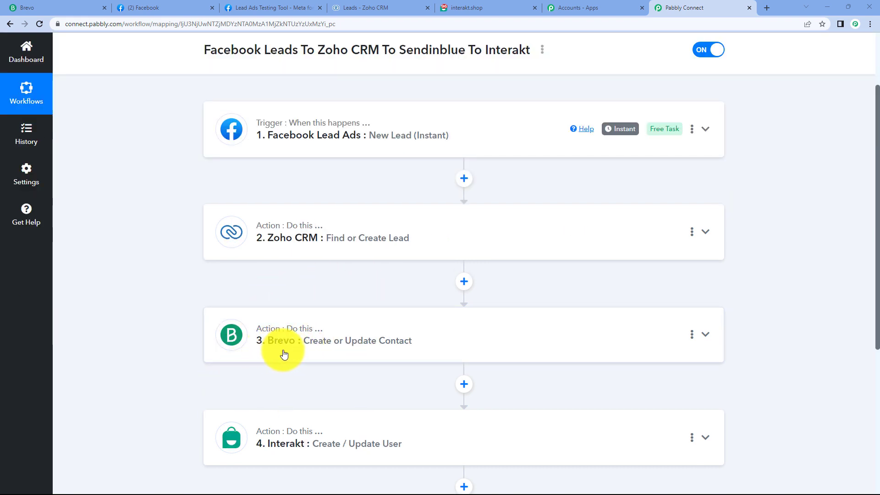
scroll(284, 354, down, 2)
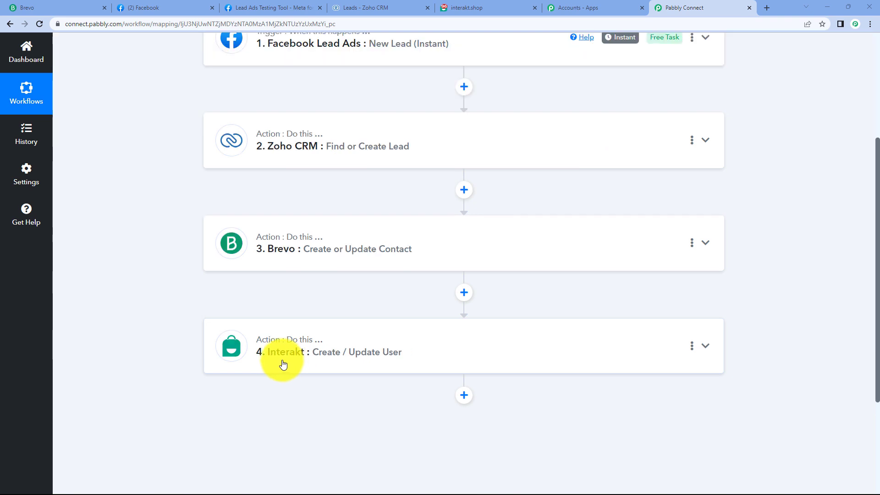
scroll(306, 324, up, 3)
scroll(313, 325, down, 2)
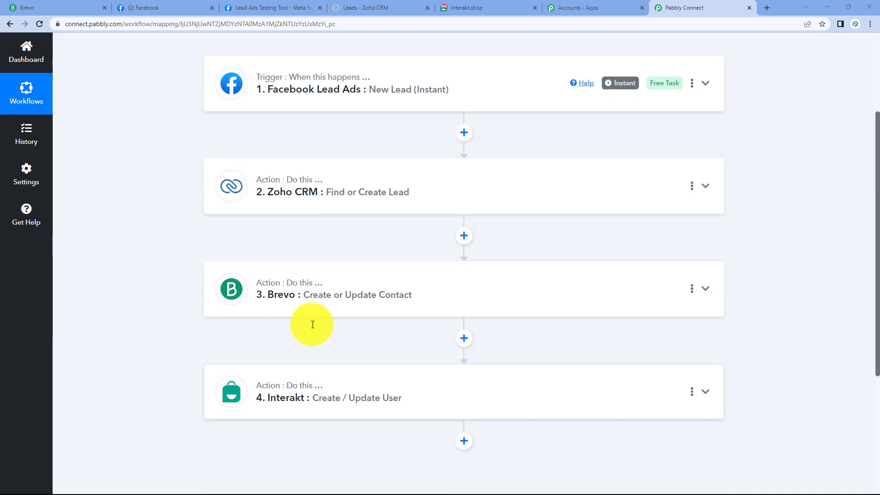